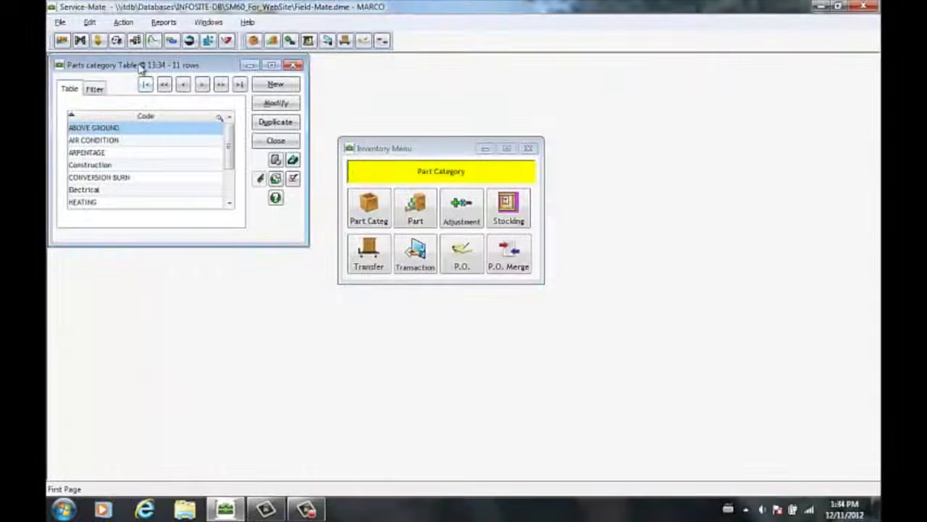
Step: Create a parts category with code ABCDEF and description ABCDE, and save and close it
{"action": "left_click_drag", "start_coordinate": [137, 75], "coordinate": [149, 91]}
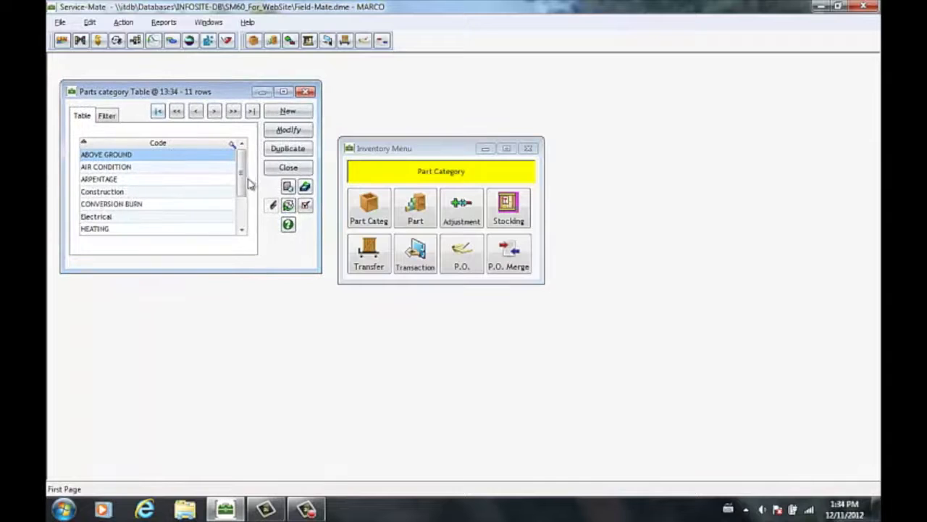
{"action": "mouse_move", "coordinate": [244, 172]}
{"action": "left_mouse_down"}
{"action": "mouse_move", "coordinate": [243, 192]}
{"action": "mouse_move", "coordinate": [242, 176]}
{"action": "left_mouse_up"}
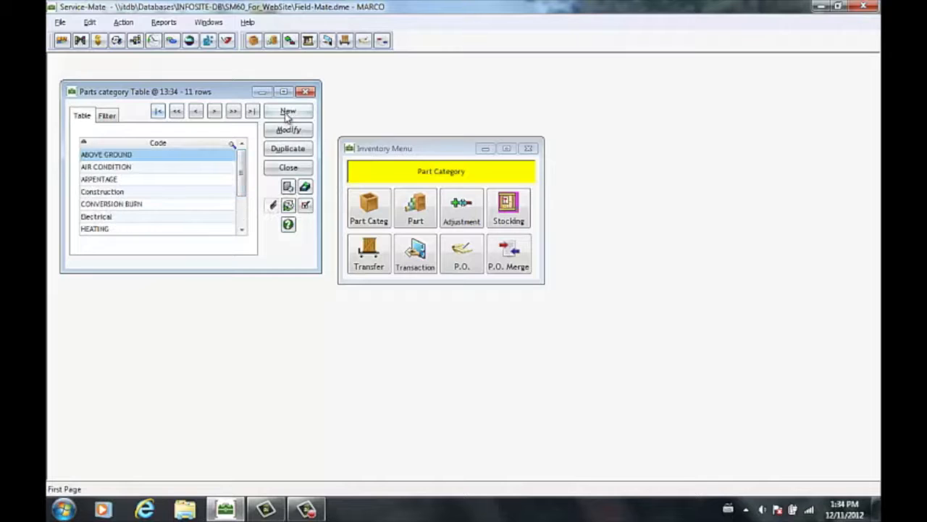
{"action": "left_click", "coordinate": [288, 112]}
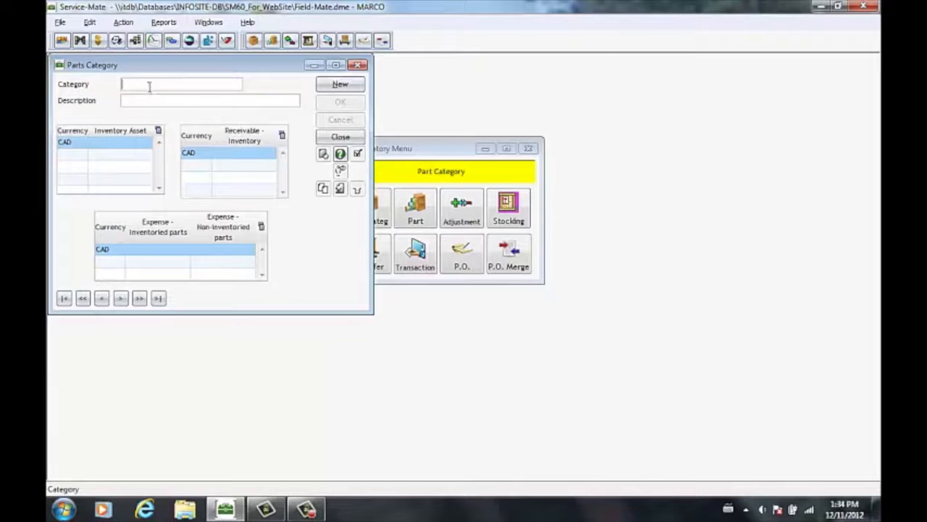
{"action": "type", "text": "ABCDEF"}
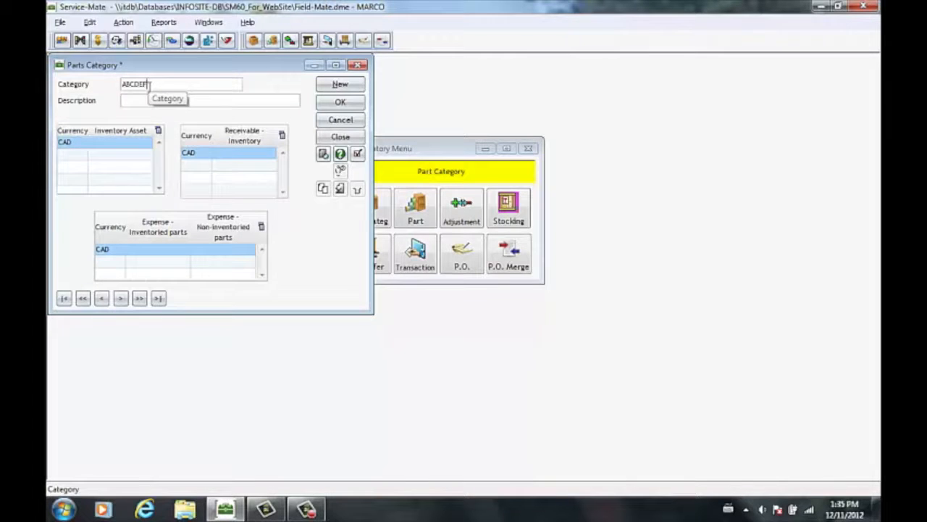
{"action": "left_click", "coordinate": [143, 102]}
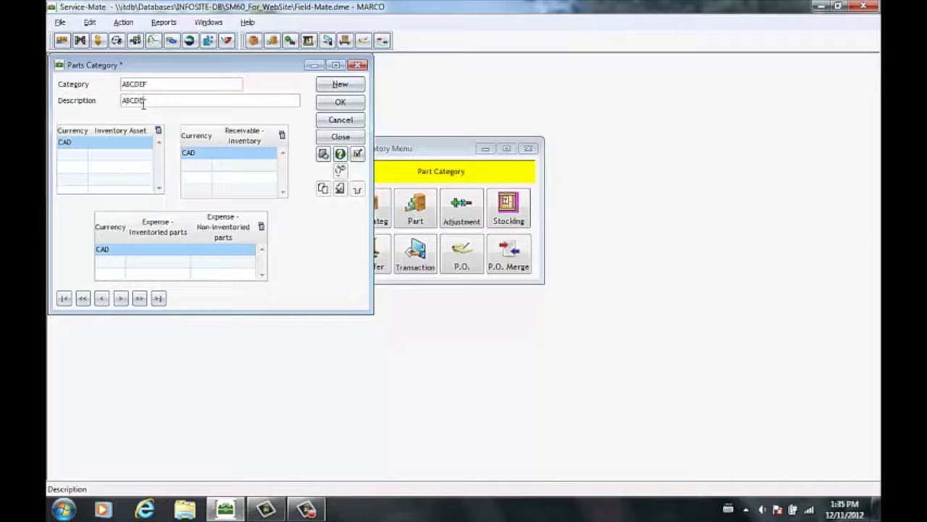
{"action": "left_click", "coordinate": [340, 102]}
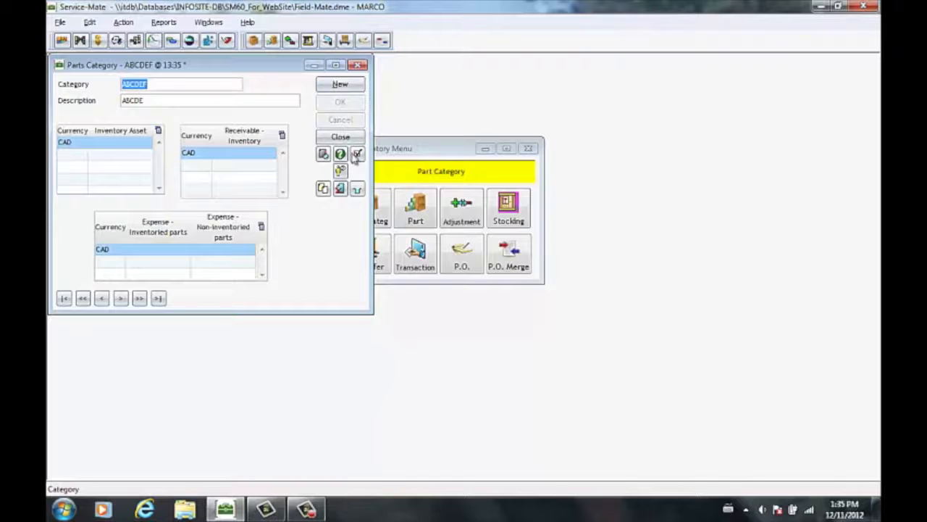
{"action": "left_click", "coordinate": [357, 155]}
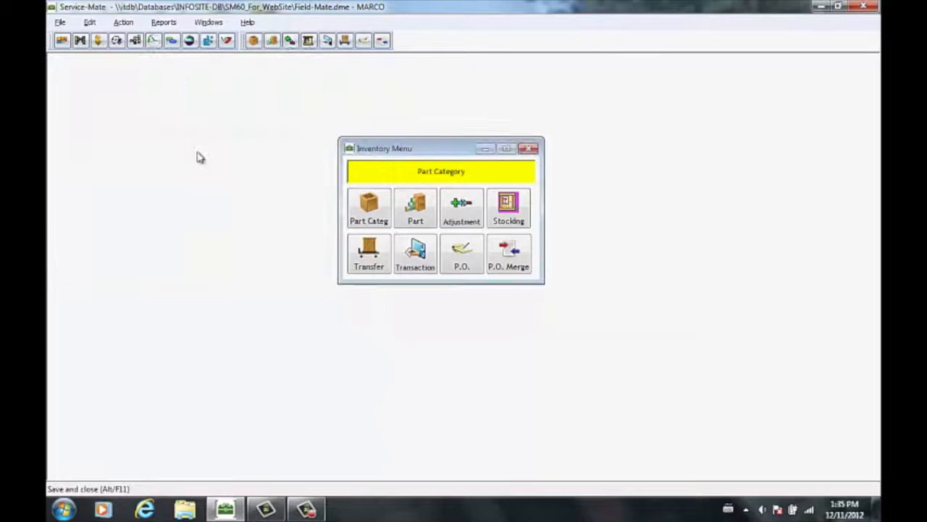
Step: Open the part table and look across all its columns, from stock quantities to prices and suppliers
{"action": "left_click", "coordinate": [382, 202]}
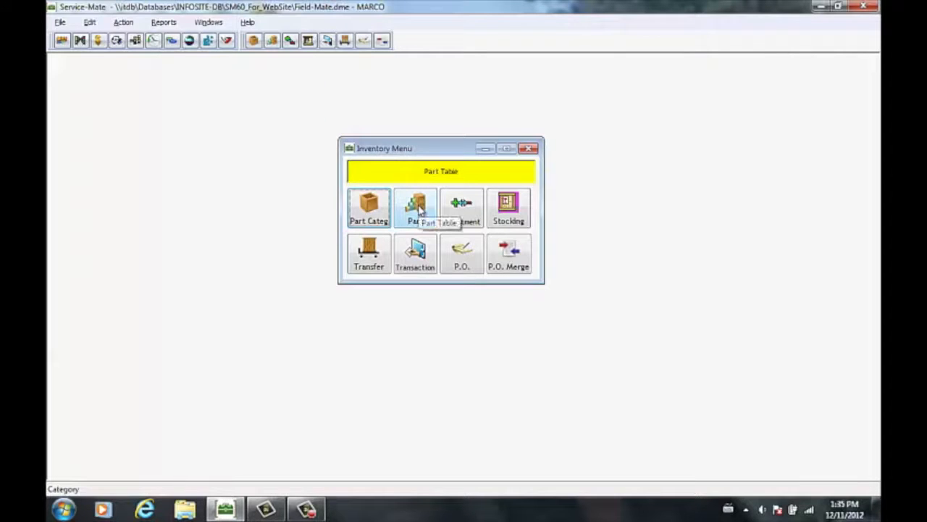
{"action": "left_click", "coordinate": [418, 207]}
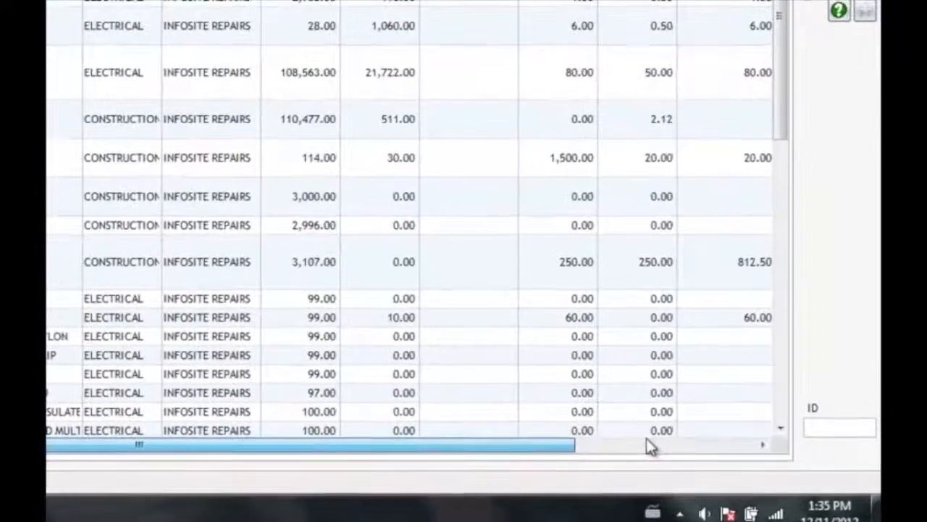
{"action": "left_click_drag", "start_coordinate": [686, 452], "coordinate": [785, 456]}
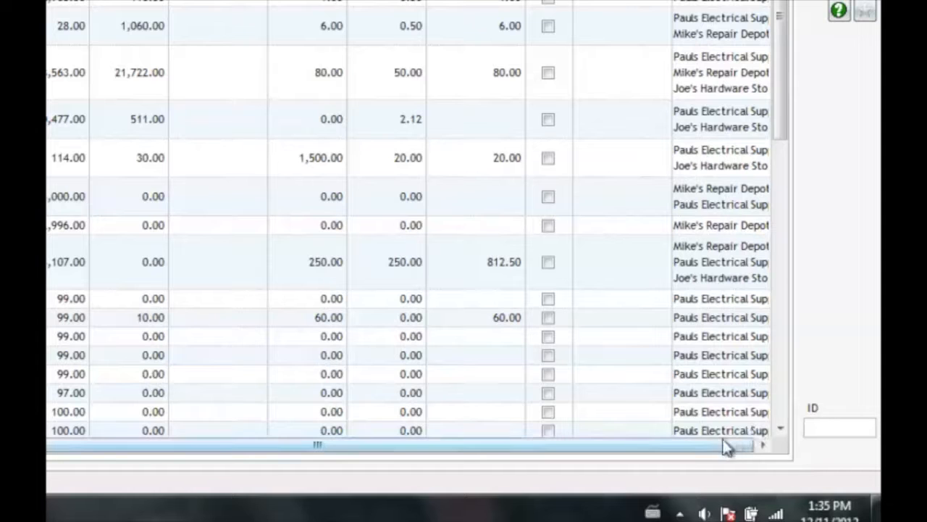
{"action": "left_click_drag", "start_coordinate": [694, 445], "coordinate": [122, 466]}
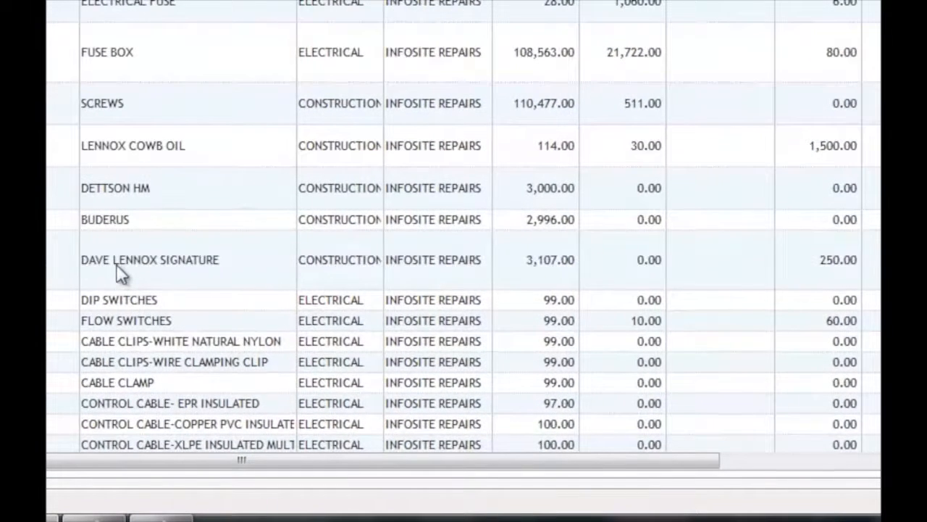
Step: Open the DAVE LENNOX SIGNATURE part record and change its category to HEATING
{"action": "left_click", "coordinate": [116, 265]}
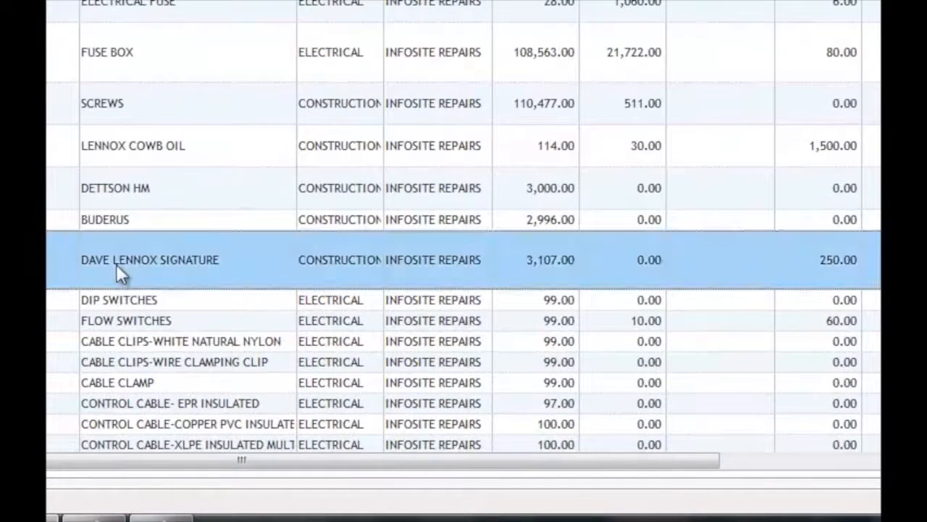
{"action": "double_click", "coordinate": [115, 264]}
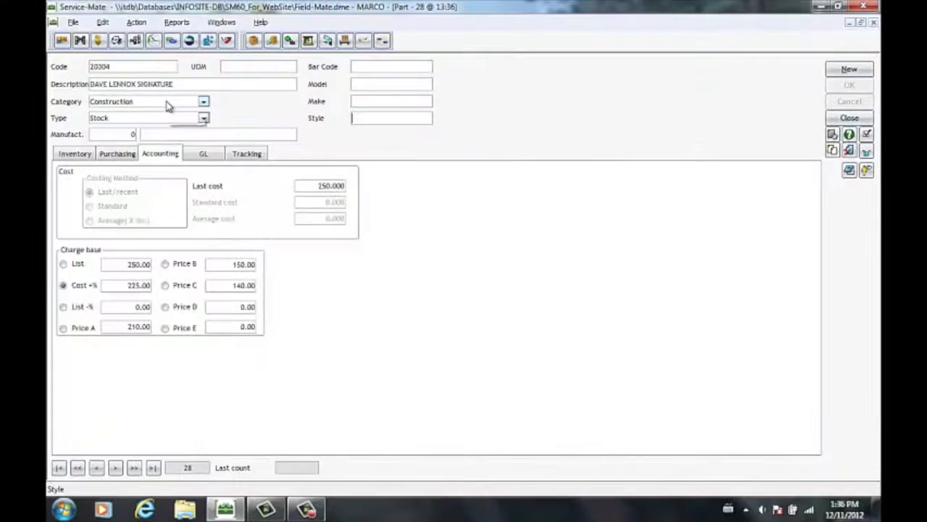
{"action": "left_click", "coordinate": [167, 106]}
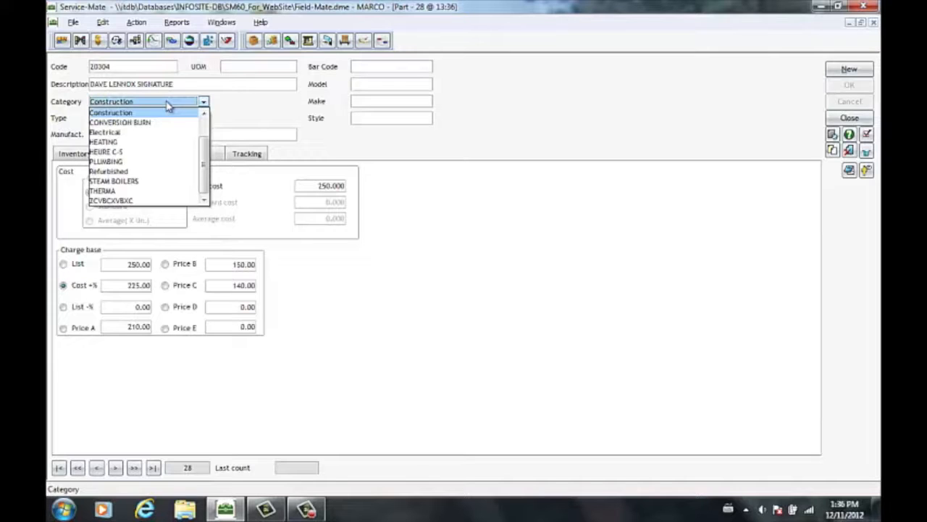
{"action": "left_click", "coordinate": [168, 105]}
{"action": "left_click", "coordinate": [168, 106]}
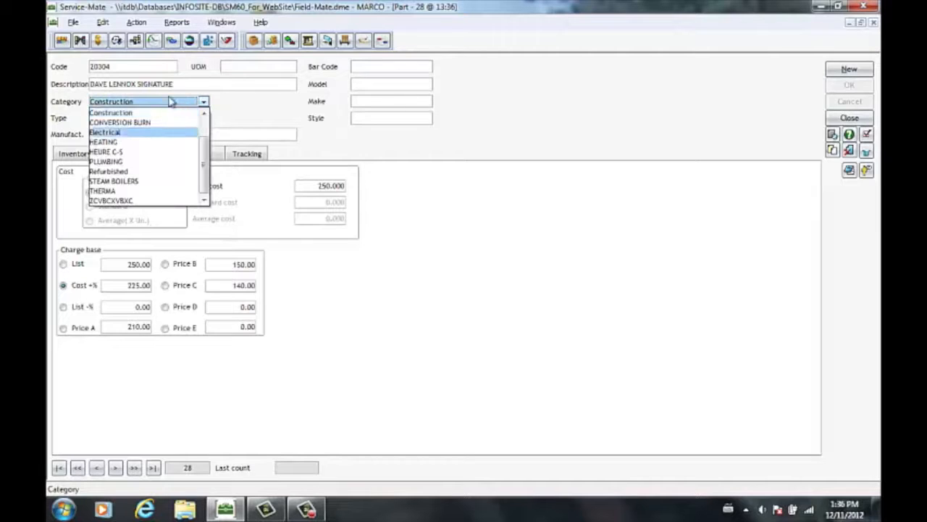
{"action": "left_click", "coordinate": [172, 99]}
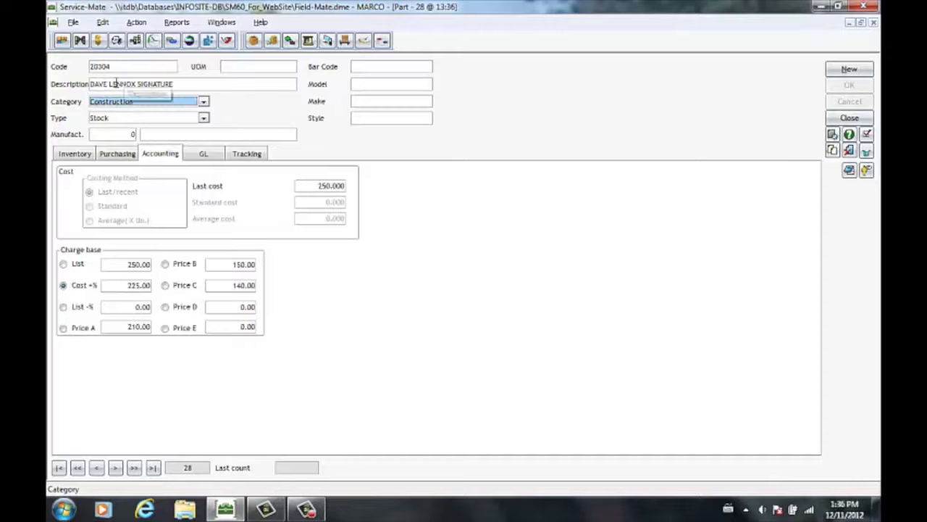
{"action": "left_click", "coordinate": [167, 106]}
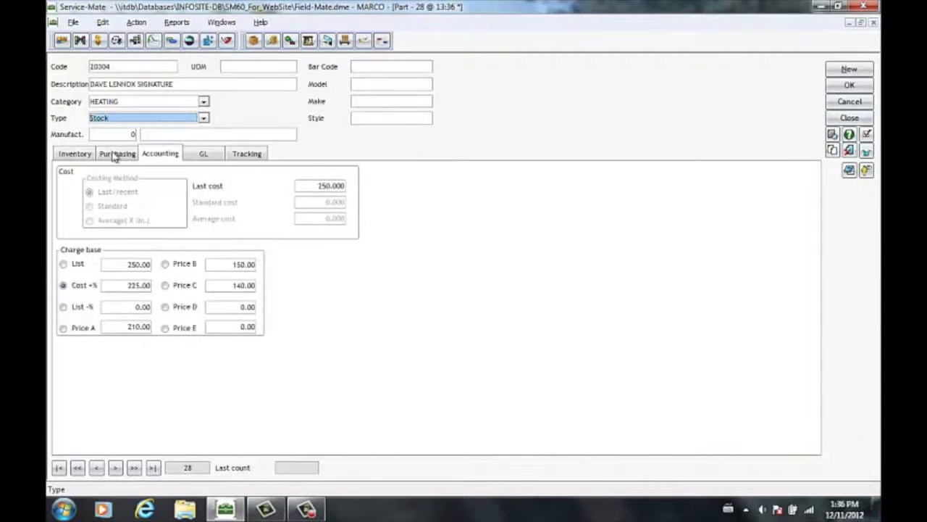
Step: Review the part's suppliers, inventory by location and tracking settings, and leave the part record
{"action": "left_click", "coordinate": [113, 153]}
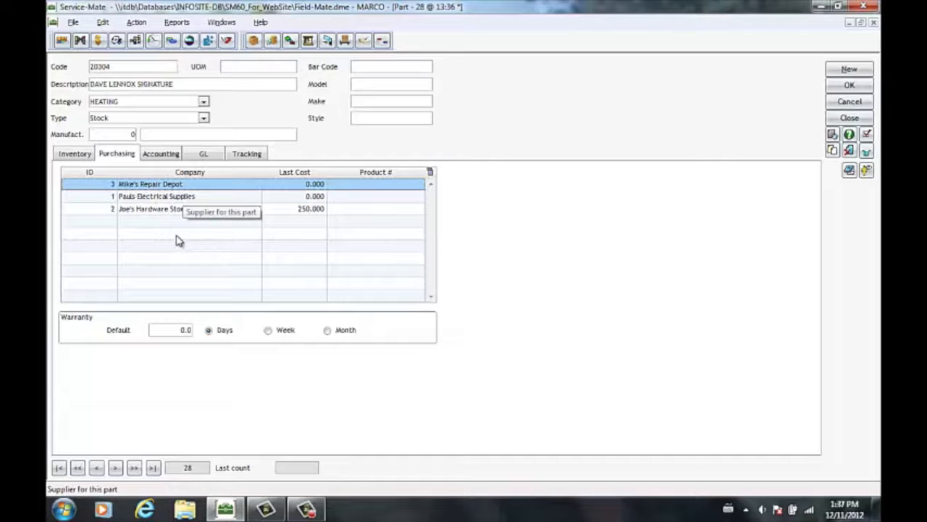
{"action": "left_click", "coordinate": [71, 155]}
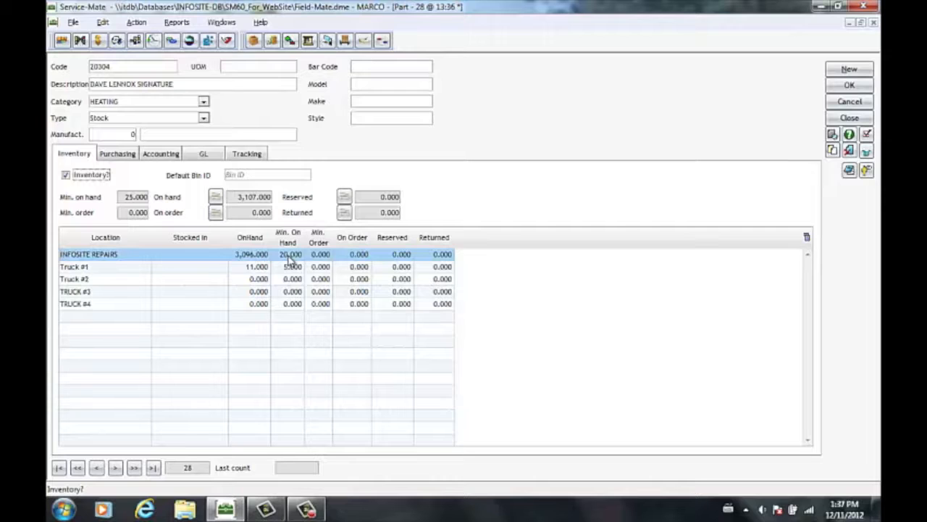
{"action": "left_click", "coordinate": [247, 153]}
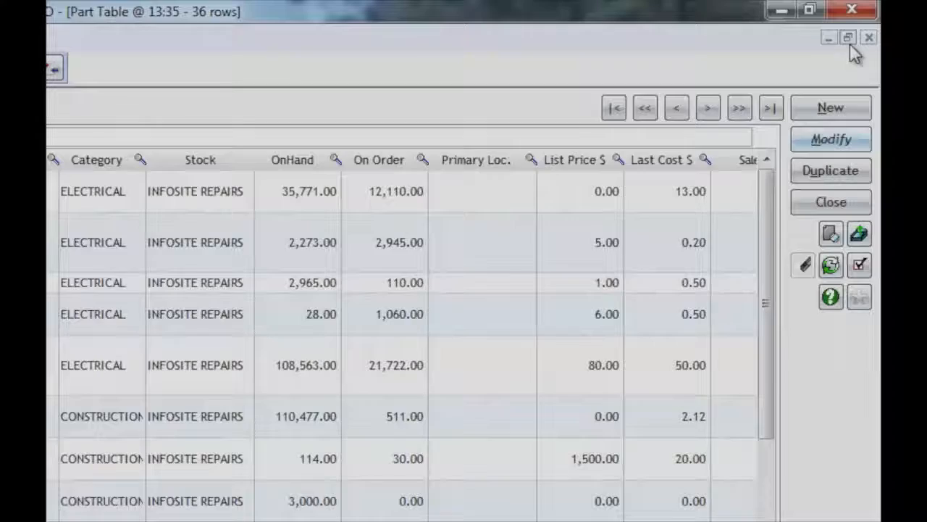
{"action": "left_click", "coordinate": [849, 40]}
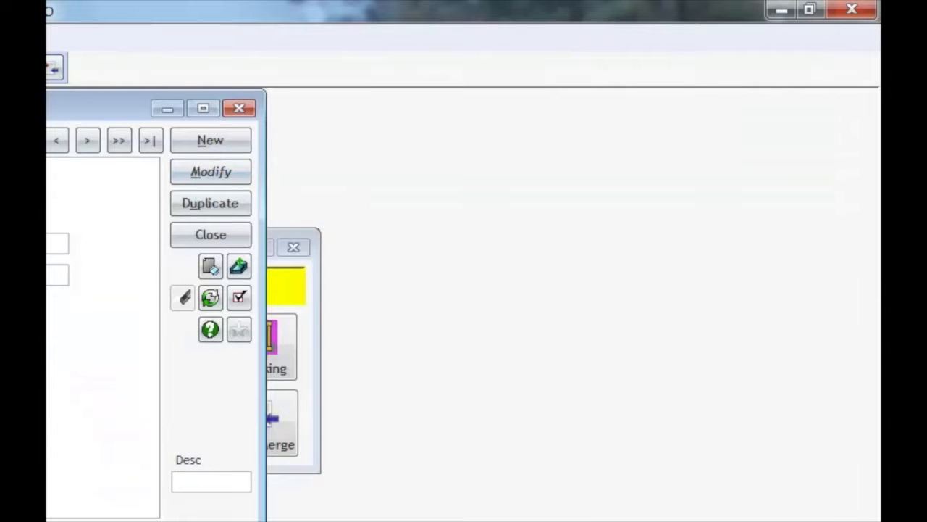
Step: Examine the category and type filter options of the part table and return to the parts list
{"action": "left_click", "coordinate": [205, 111]}
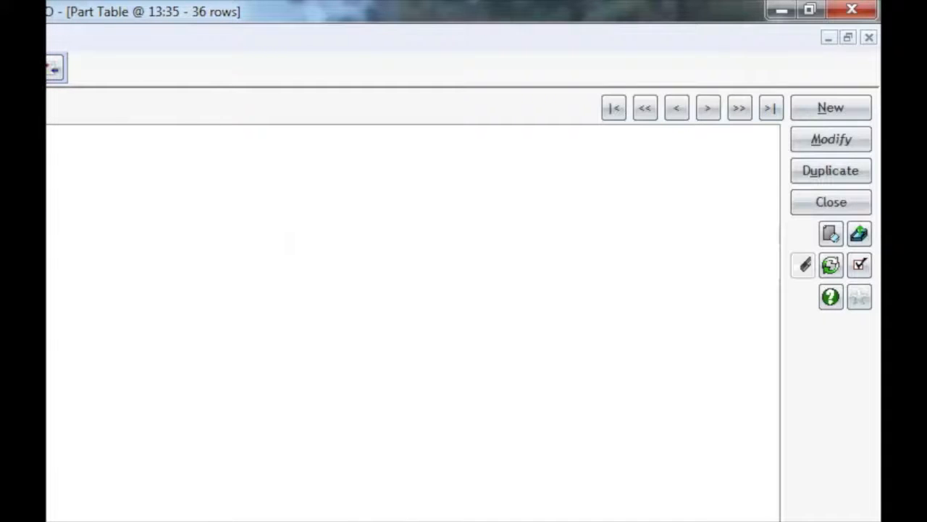
{"action": "left_click", "coordinate": [181, 89]}
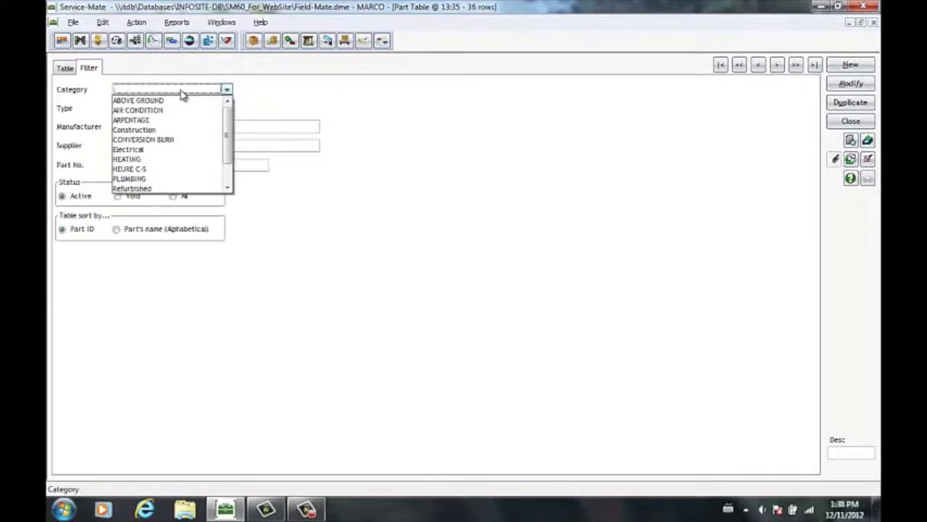
{"action": "left_click", "coordinate": [181, 94]}
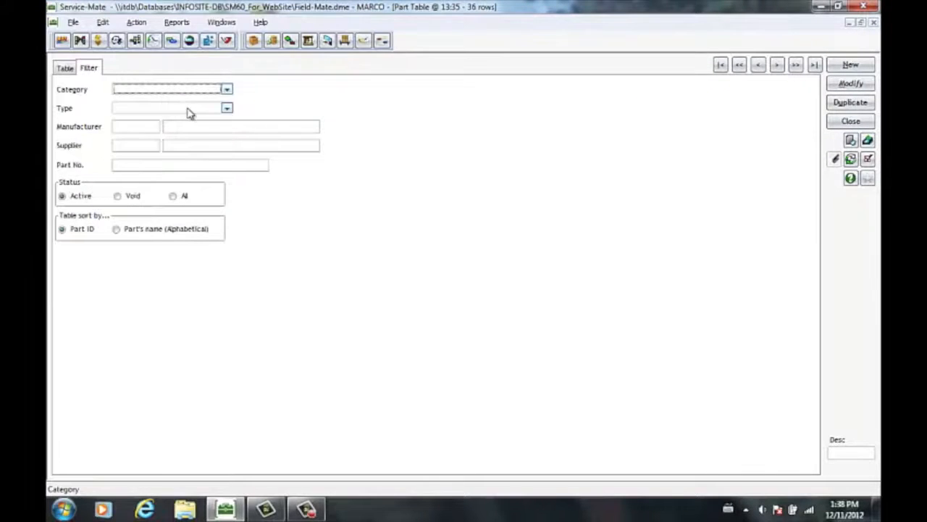
{"action": "left_click", "coordinate": [186, 109]}
{"action": "left_click", "coordinate": [187, 109]}
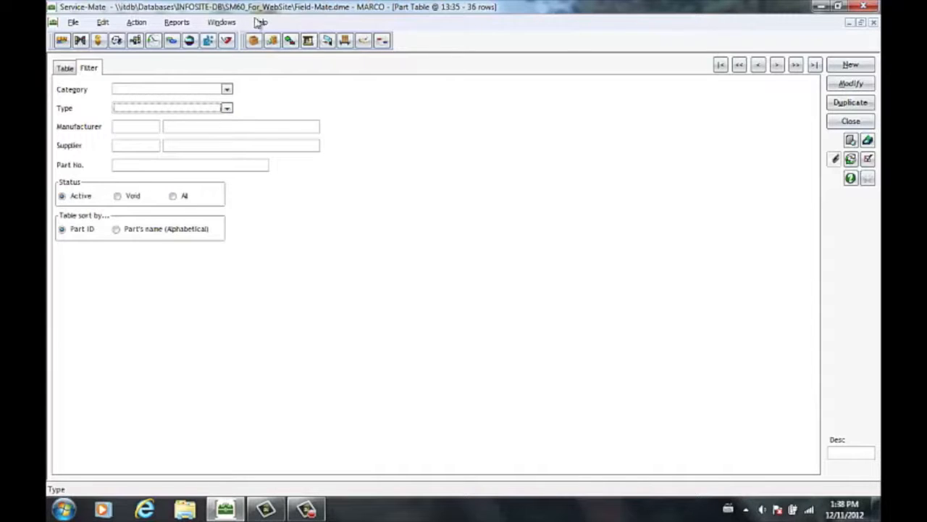
{"action": "left_click", "coordinate": [63, 69]}
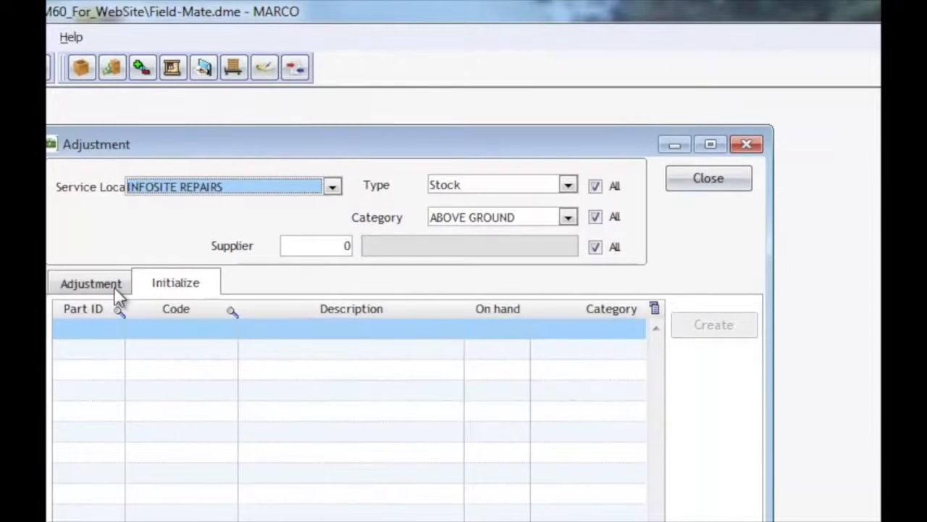
Step: In the inventory adjustment window, choose Mike's Repair Depot as the supplier for the stock adjustment
{"action": "left_click", "coordinate": [114, 286]}
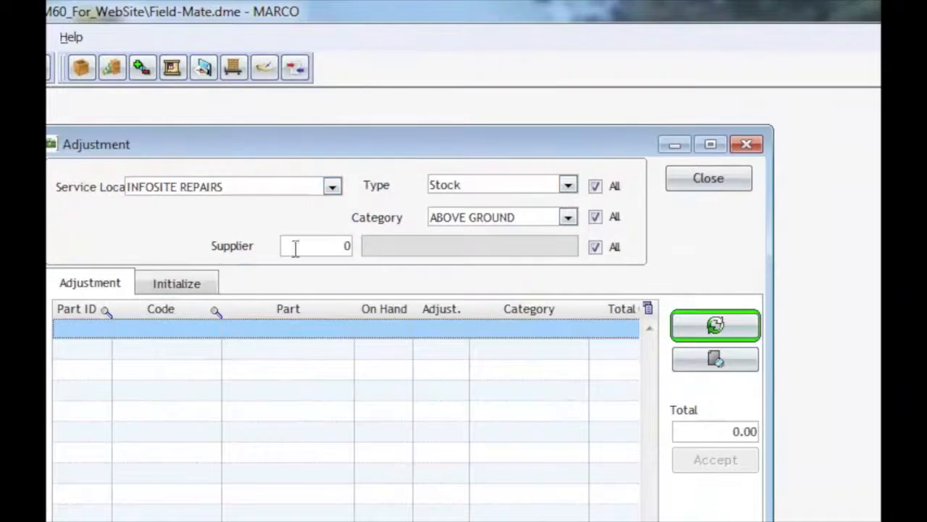
{"action": "double_click", "coordinate": [333, 244]}
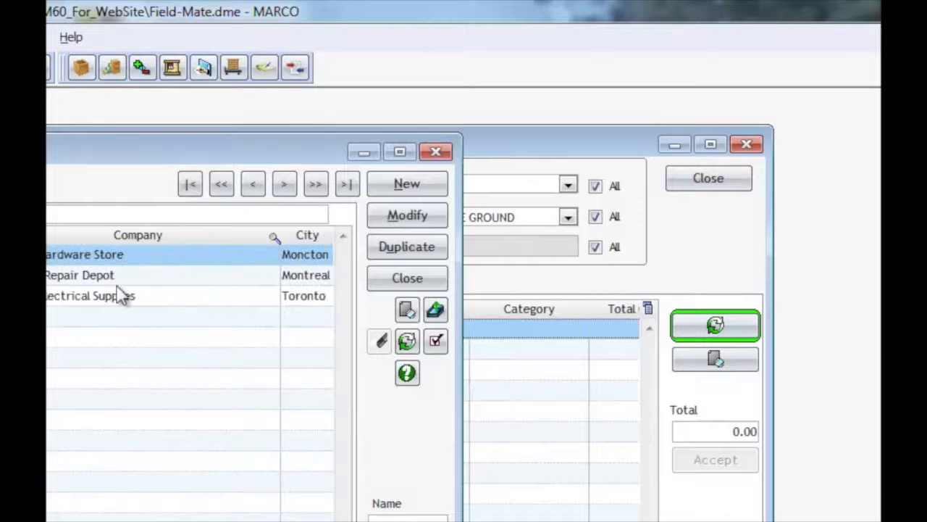
{"action": "right_click", "coordinate": [118, 280]}
{"action": "left_click", "coordinate": [118, 277]}
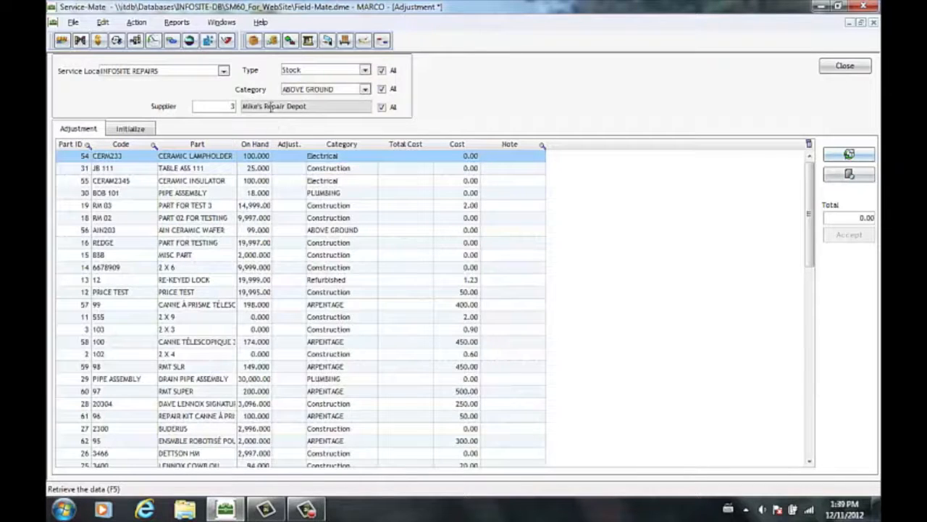
Step: Look through the parts listed for adjustment, including their on-hand quantities and total cost fields
{"action": "scroll", "coordinate": [221, 206], "scroll_direction": "down", "scroll_amount": 4}
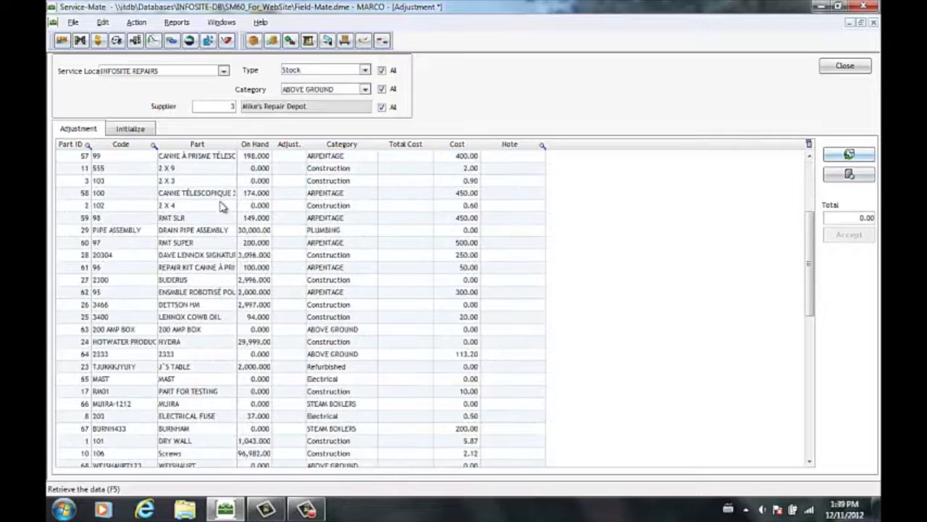
{"action": "scroll", "coordinate": [222, 207], "scroll_direction": "down", "scroll_amount": 1}
{"action": "scroll", "coordinate": [233, 272], "scroll_direction": "up", "scroll_amount": 1}
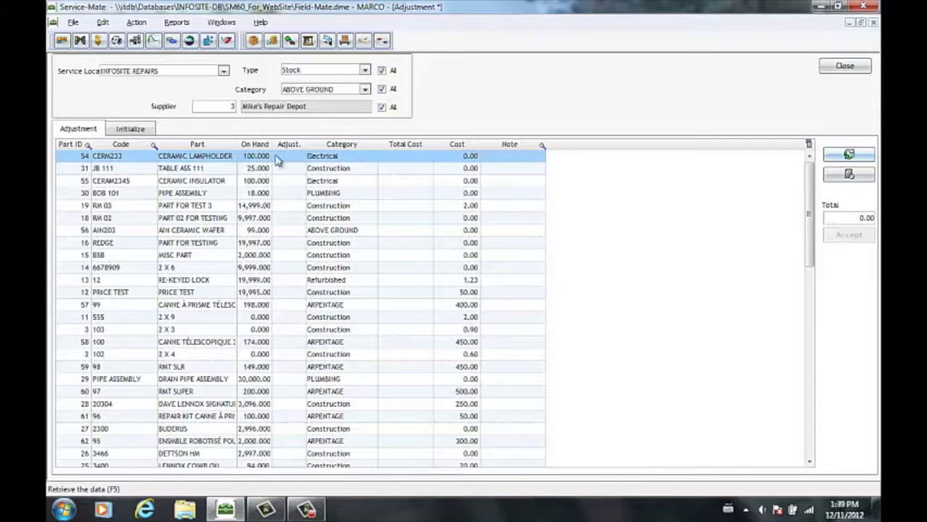
{"action": "left_click", "coordinate": [404, 159]}
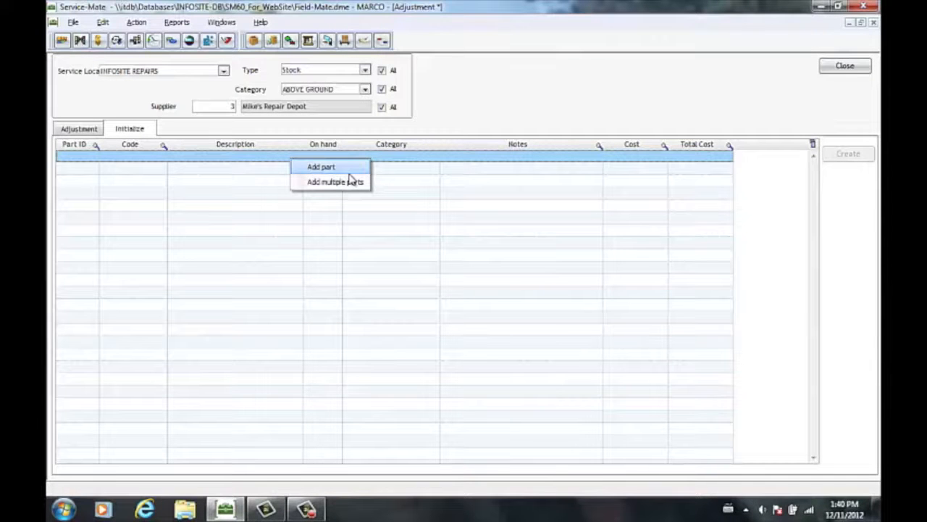
Step: Add the Fuse Box part to the stock initialization list with 23 on hand and the note "fhdjhfdhf"
{"action": "left_click", "coordinate": [349, 180]}
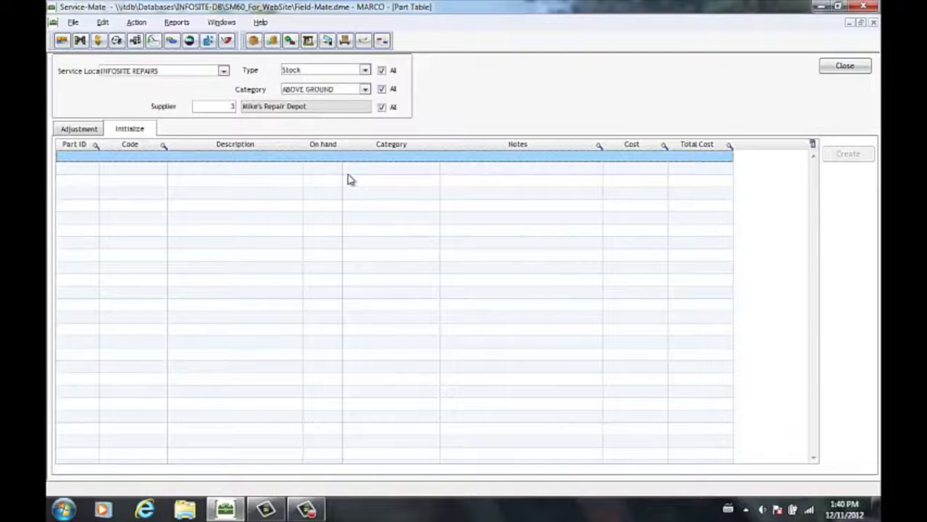
{"action": "double_click", "coordinate": [329, 226]}
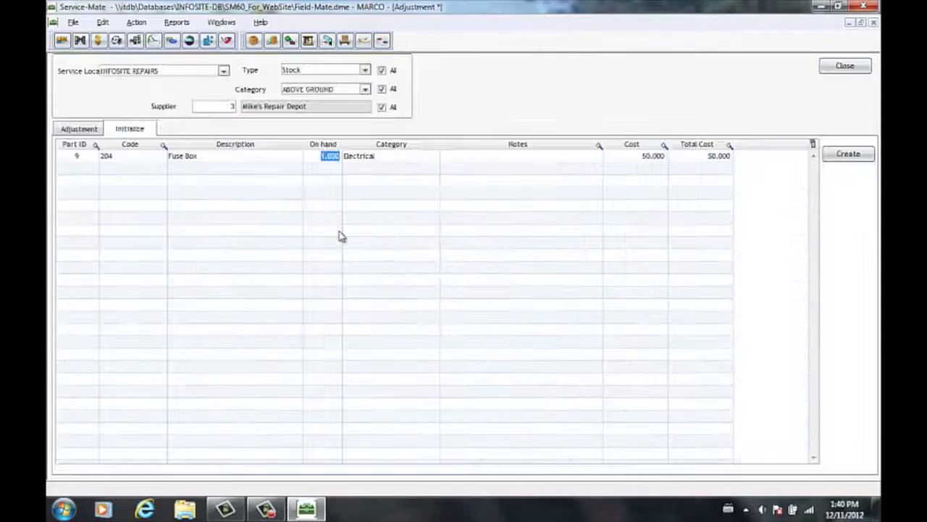
{"action": "key", "text": "Return"}
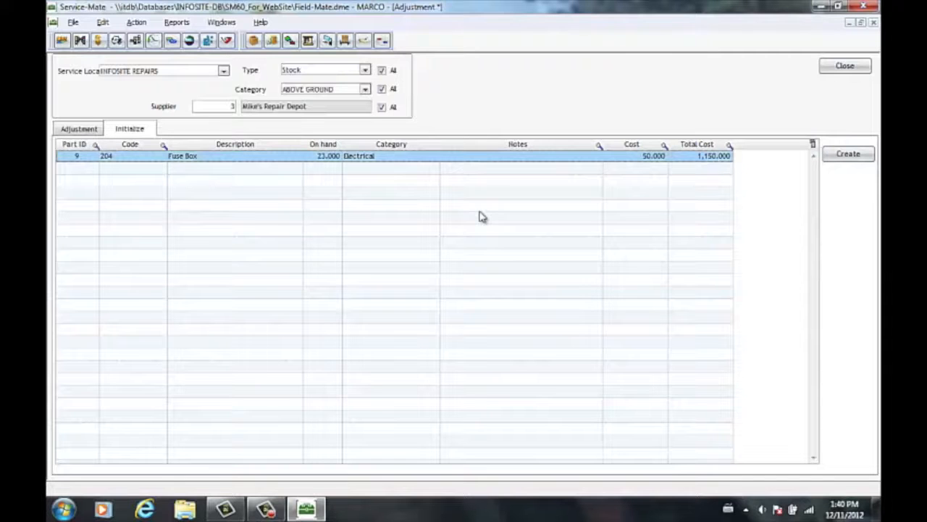
{"action": "left_click", "coordinate": [506, 156]}
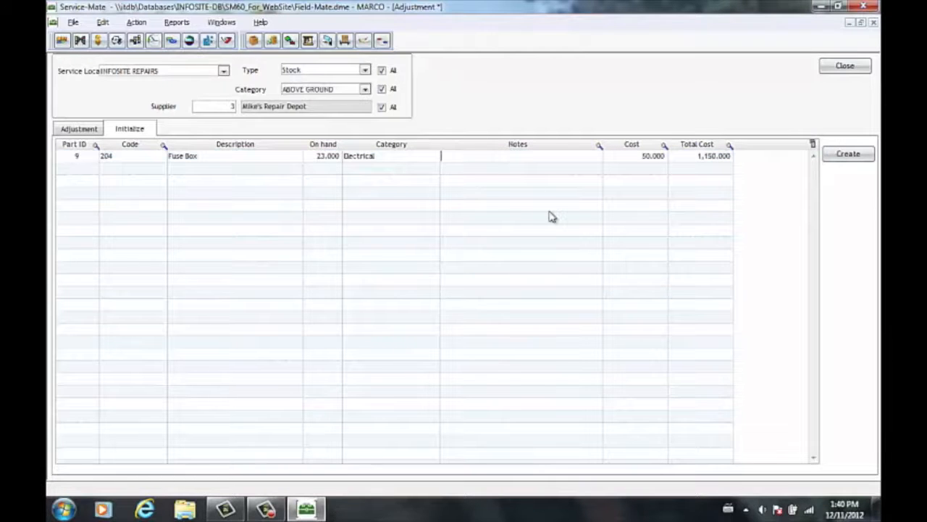
{"action": "type", "text": "fhdjhfdhf"}
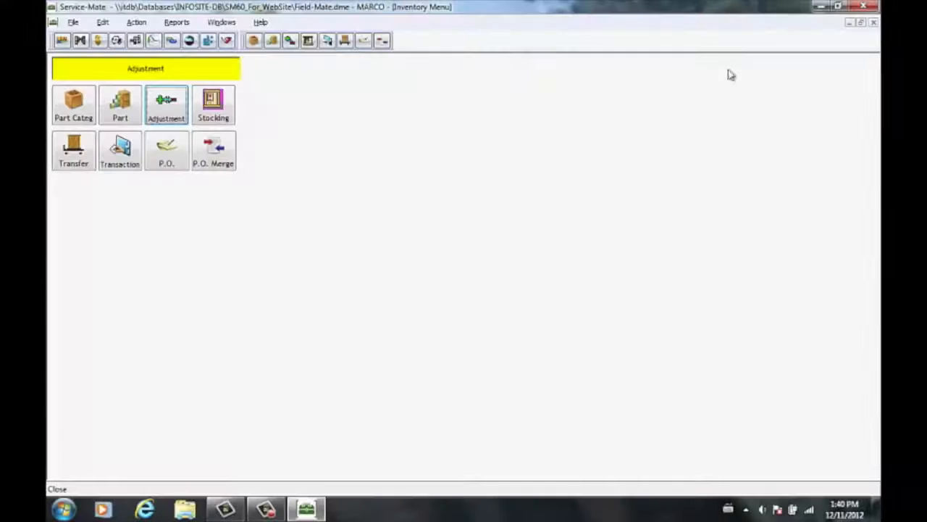
Step: Open the stocking review and load the details of all stock products for every category and supplier
{"action": "left_click", "coordinate": [217, 112]}
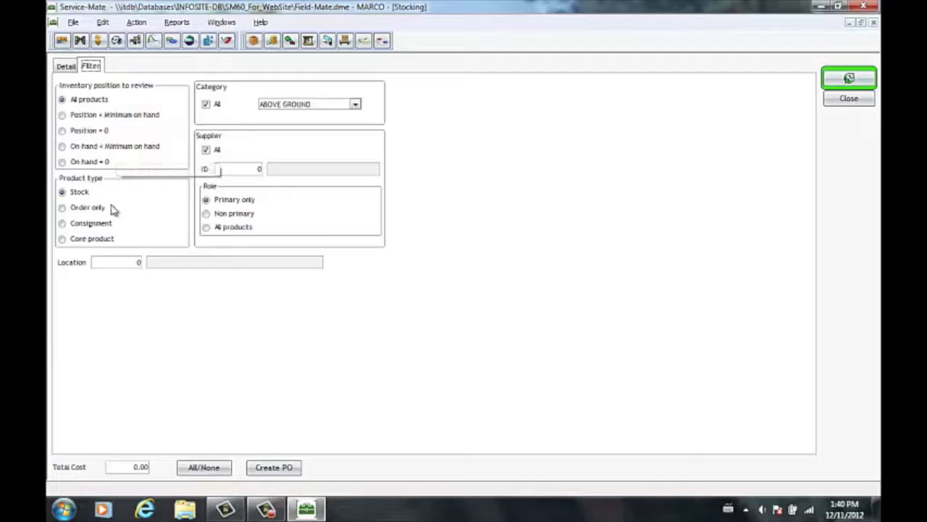
{"action": "left_click", "coordinate": [76, 65]}
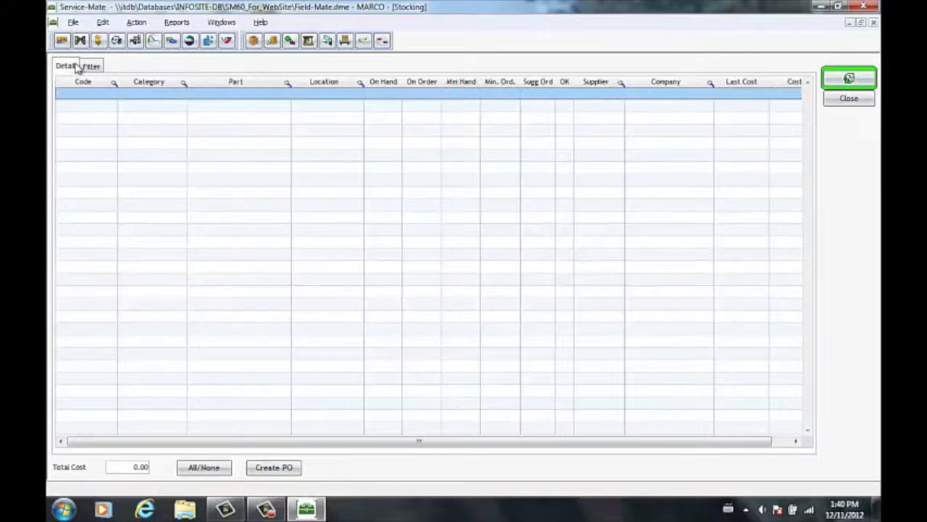
{"action": "left_click", "coordinate": [845, 81]}
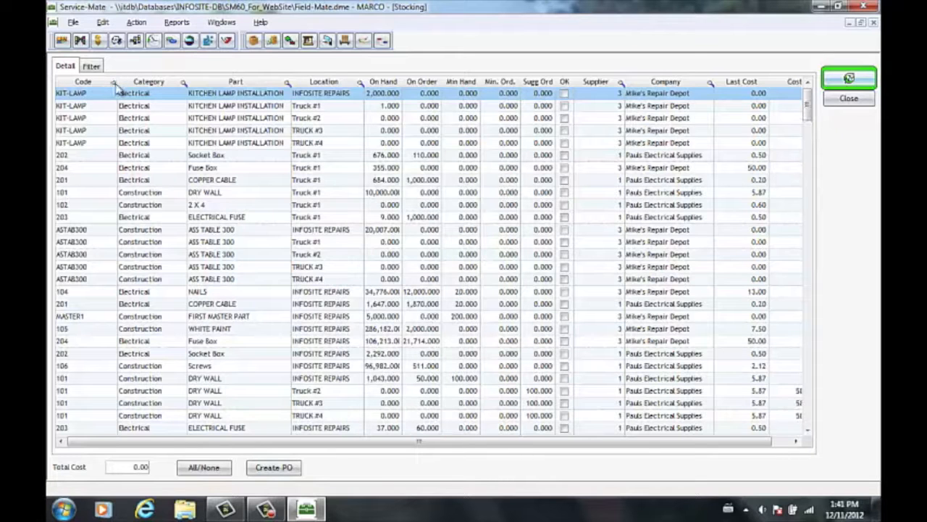
Step: Sort the stocking list by code, category, part and location in turn, and close the stocking review
{"action": "left_click", "coordinate": [108, 82]}
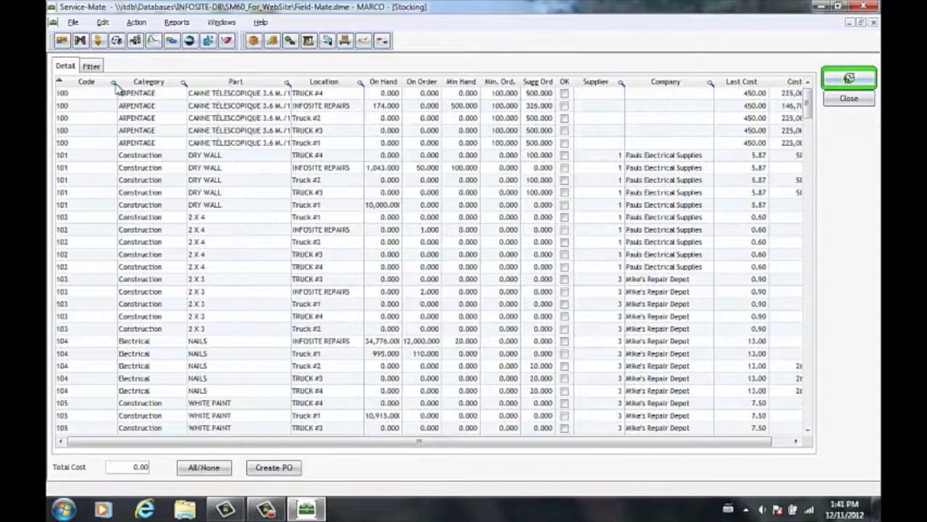
{"action": "left_click", "coordinate": [182, 82]}
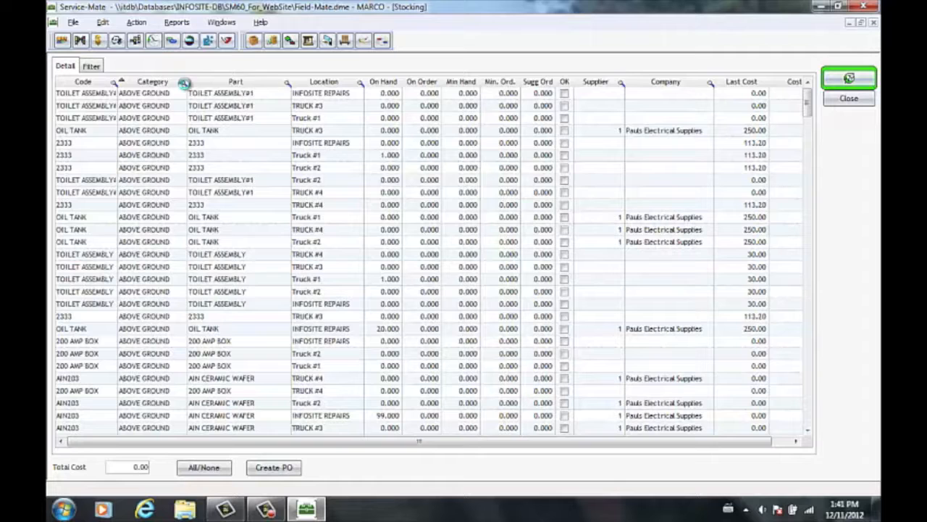
{"action": "left_click", "coordinate": [289, 84]}
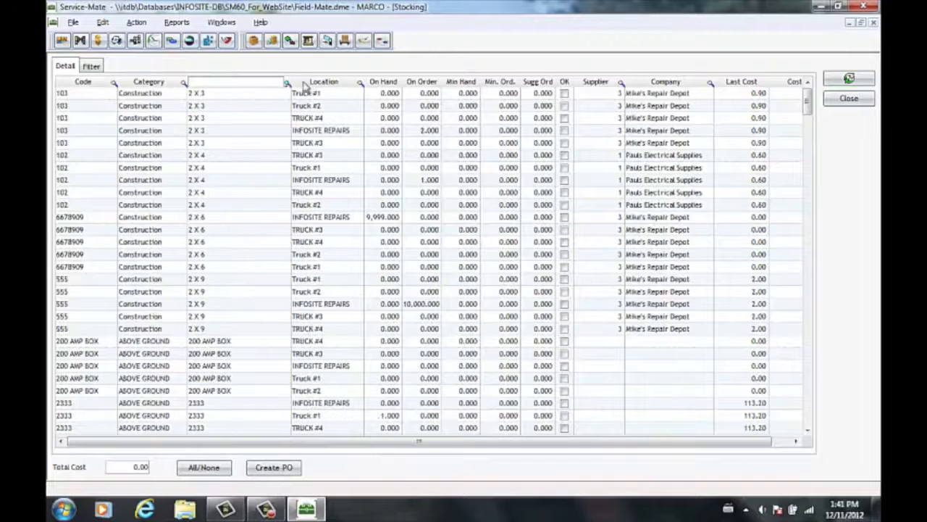
{"action": "left_click", "coordinate": [362, 84]}
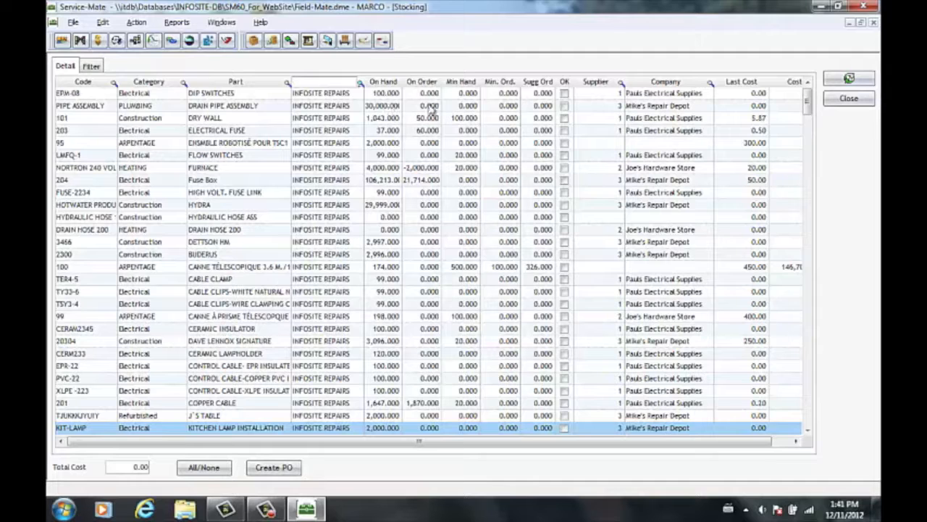
{"action": "left_click", "coordinate": [752, 113]}
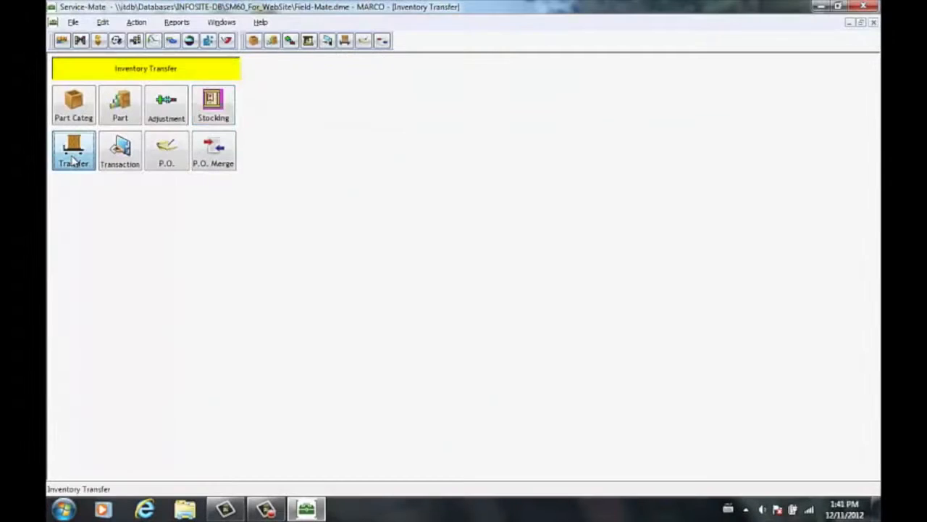
Step: Start an inventory transfer from INFOSITE REPAIRS to Truck #1 and load the transferable parts
{"action": "left_click", "coordinate": [74, 160]}
{"action": "left_click", "coordinate": [163, 81]}
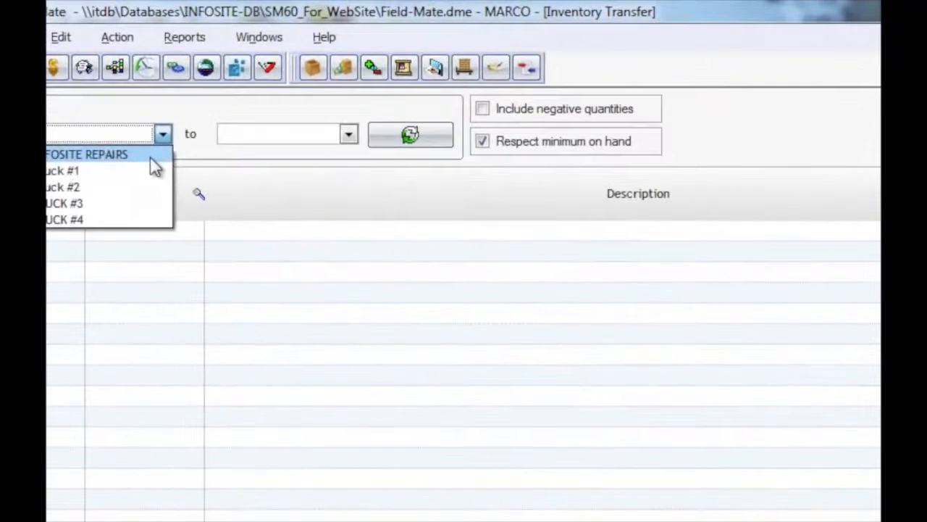
{"action": "left_click", "coordinate": [152, 159]}
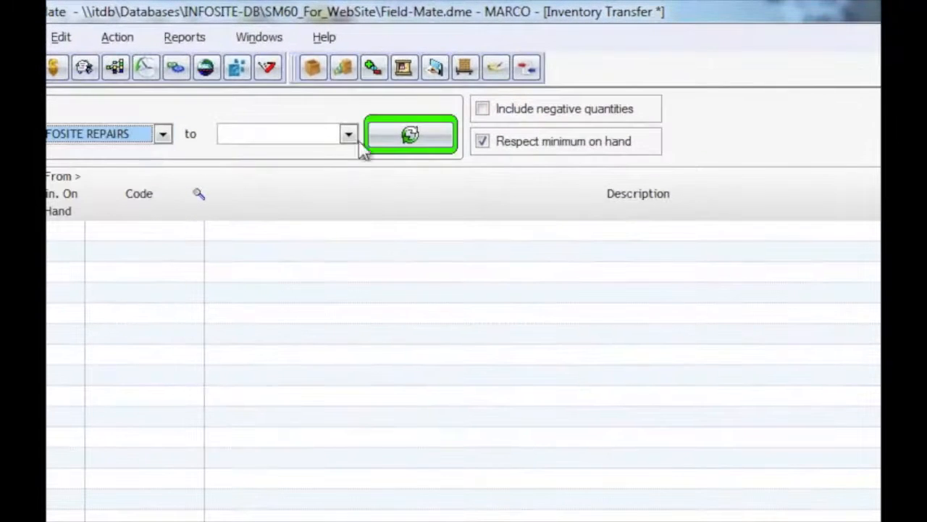
{"action": "left_click", "coordinate": [342, 134]}
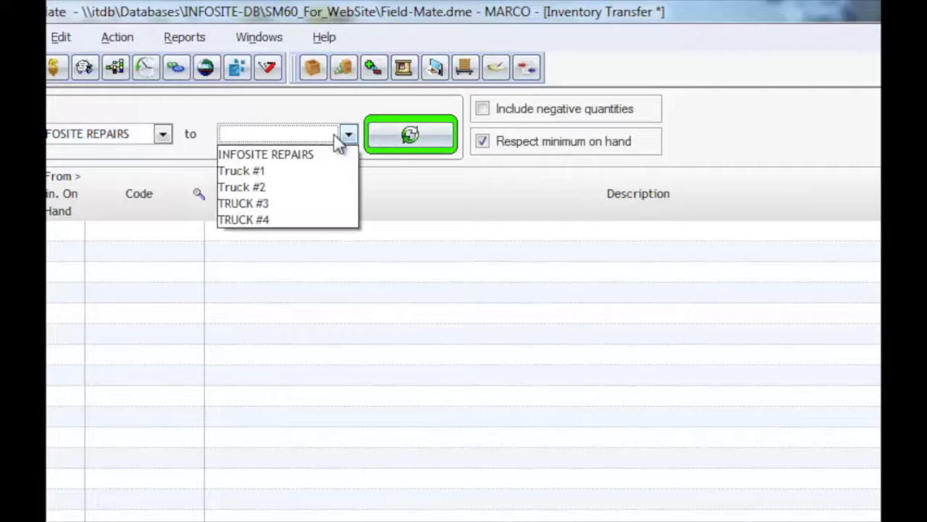
{"action": "left_click", "coordinate": [324, 175]}
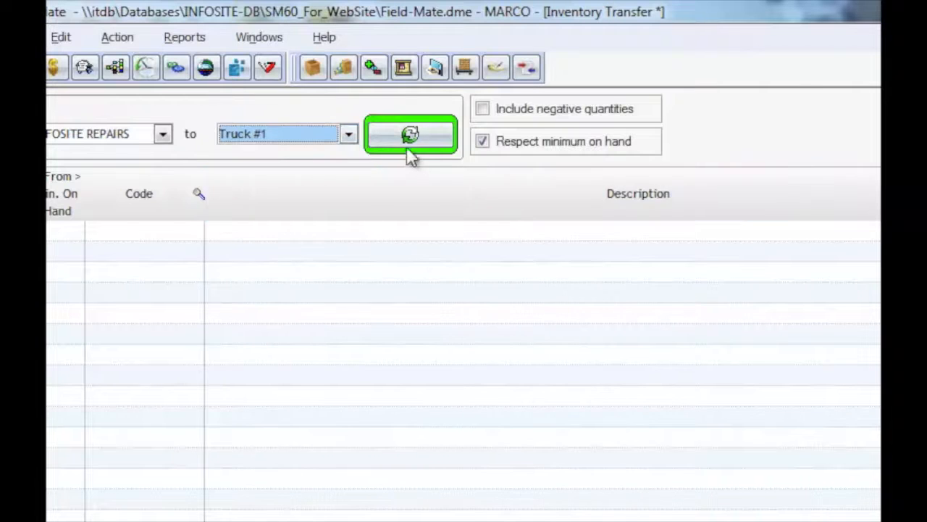
{"action": "left_click", "coordinate": [408, 147]}
Step: Transfer a quantity of 10 of the first listed part to Truck #1
{"action": "left_click", "coordinate": [795, 88]}
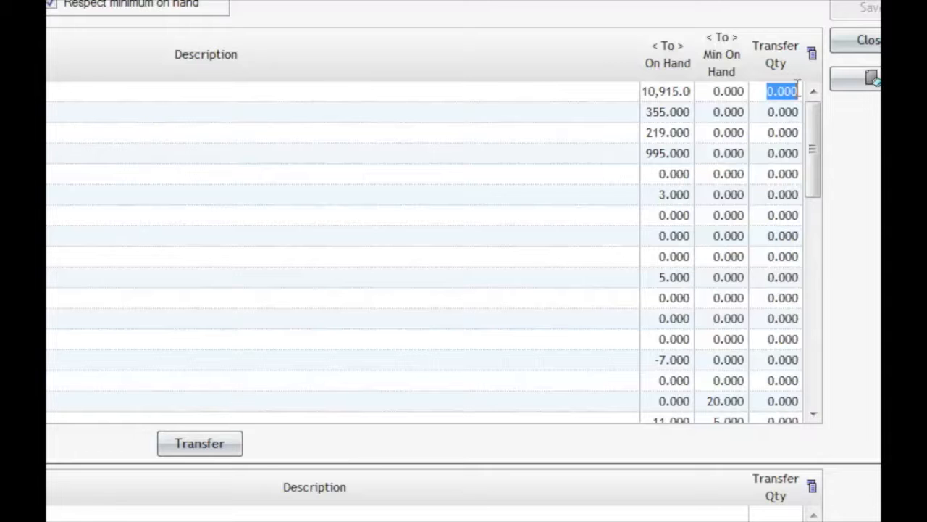
{"action": "type", "text": "10"}
{"action": "left_click", "coordinate": [199, 443]}
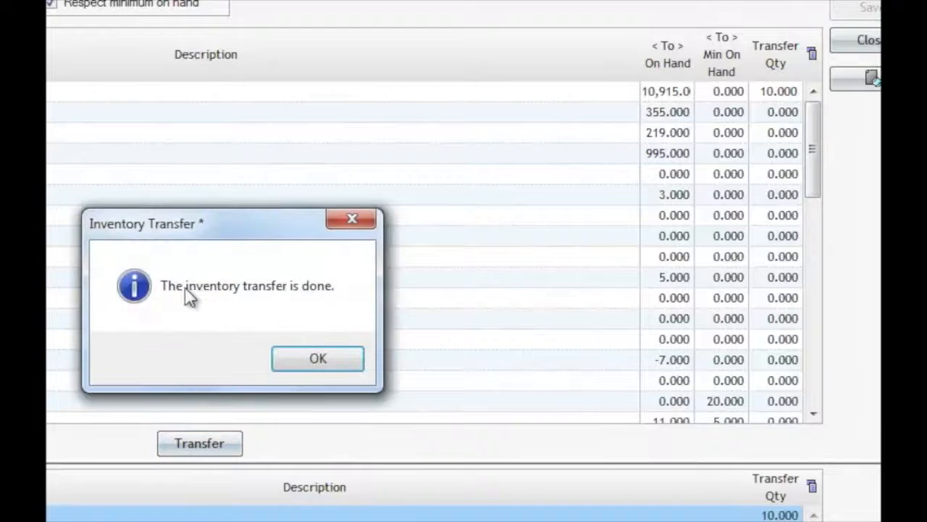
{"action": "left_click", "coordinate": [318, 360]}
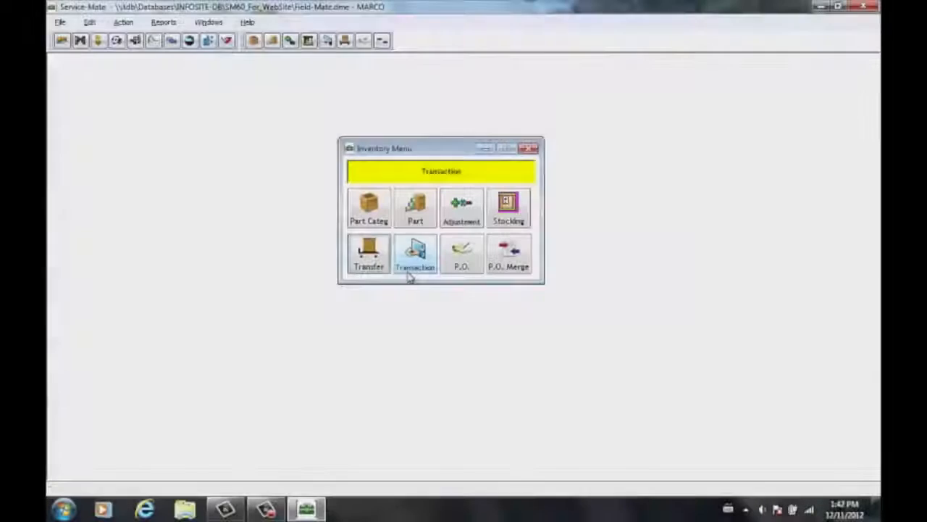
Step: Look up the On Order inventory transactions for the Fuse Box part and return to the inventory menu
{"action": "left_click", "coordinate": [410, 269]}
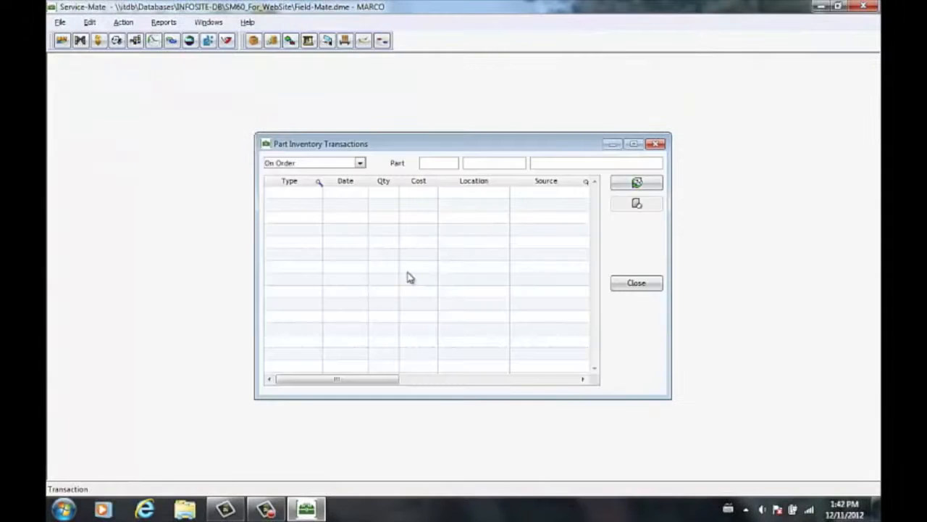
{"action": "left_click", "coordinate": [337, 163]}
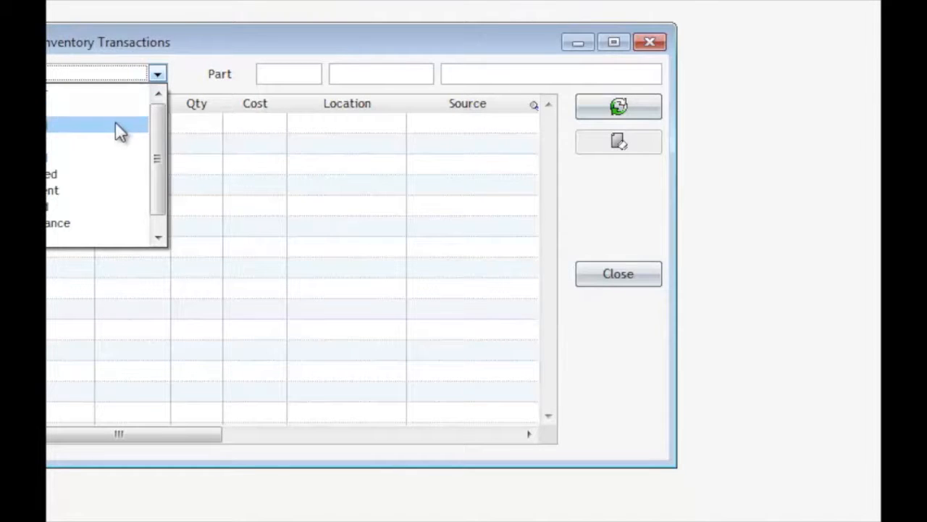
{"action": "left_click", "coordinate": [108, 95]}
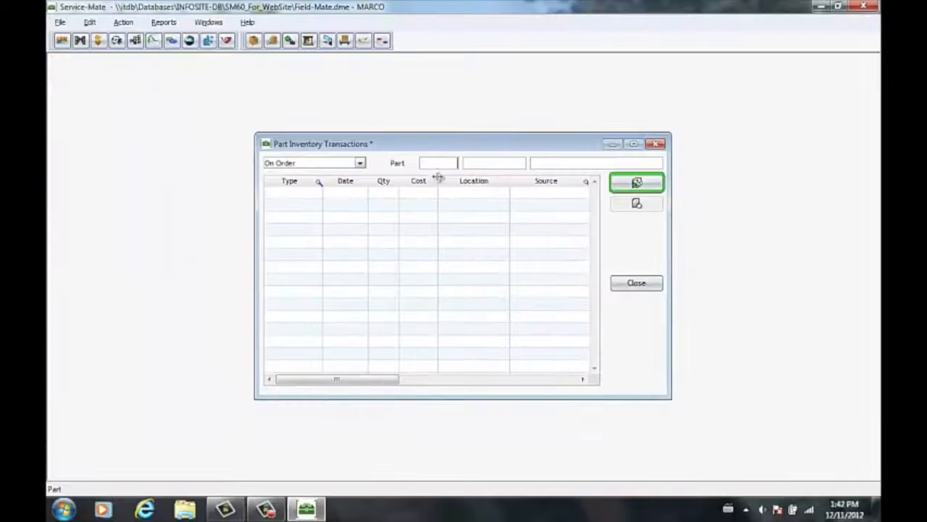
{"action": "left_click", "coordinate": [444, 163]}
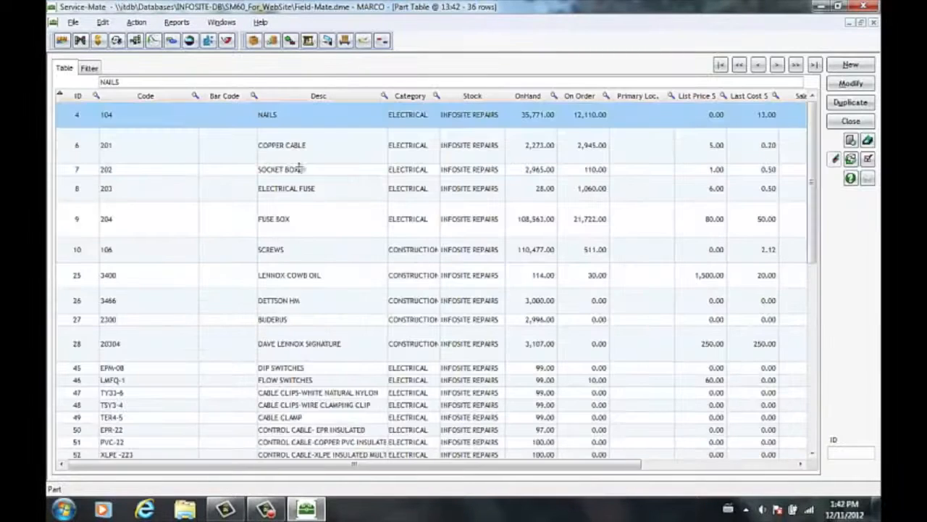
{"action": "double_click", "coordinate": [304, 219]}
{"action": "left_click", "coordinate": [849, 84]}
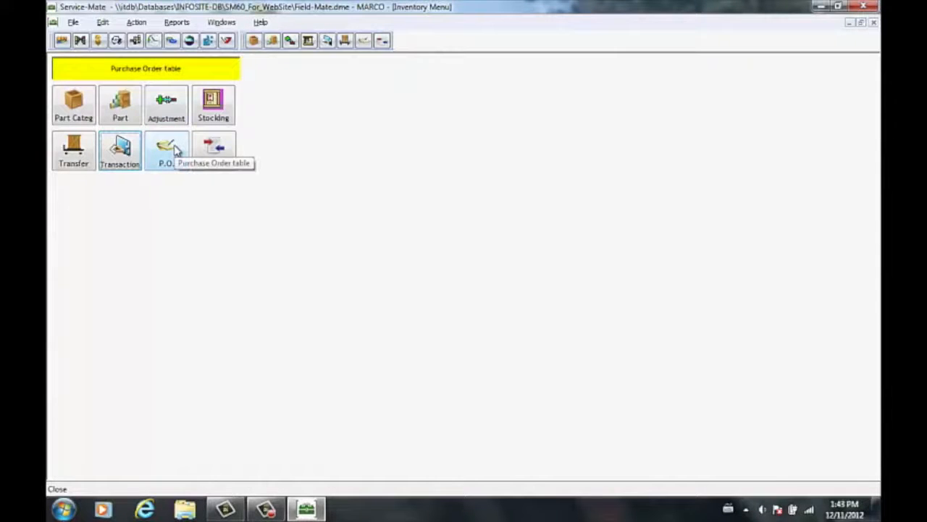
Step: Examine the purchase order table's filter and date filter options and look through the listed orders and their statuses
{"action": "left_click", "coordinate": [168, 150]}
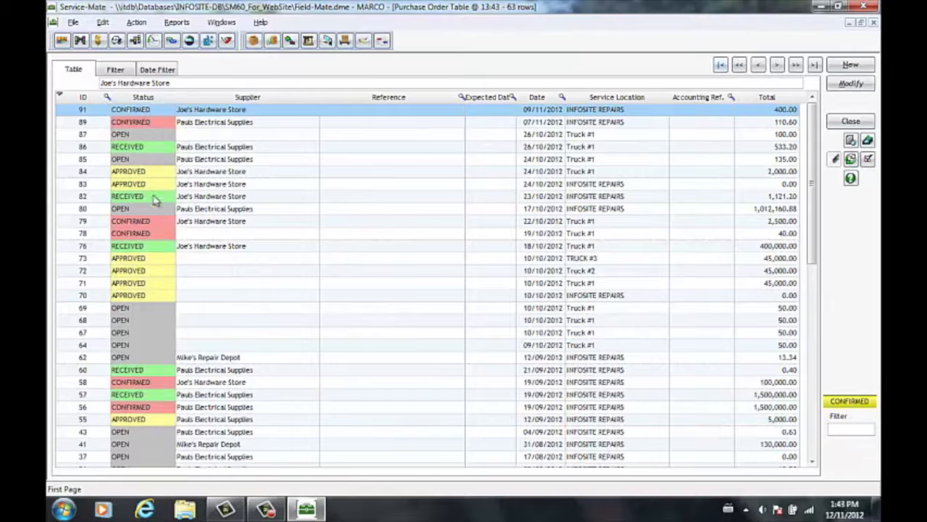
{"action": "left_click", "coordinate": [117, 71]}
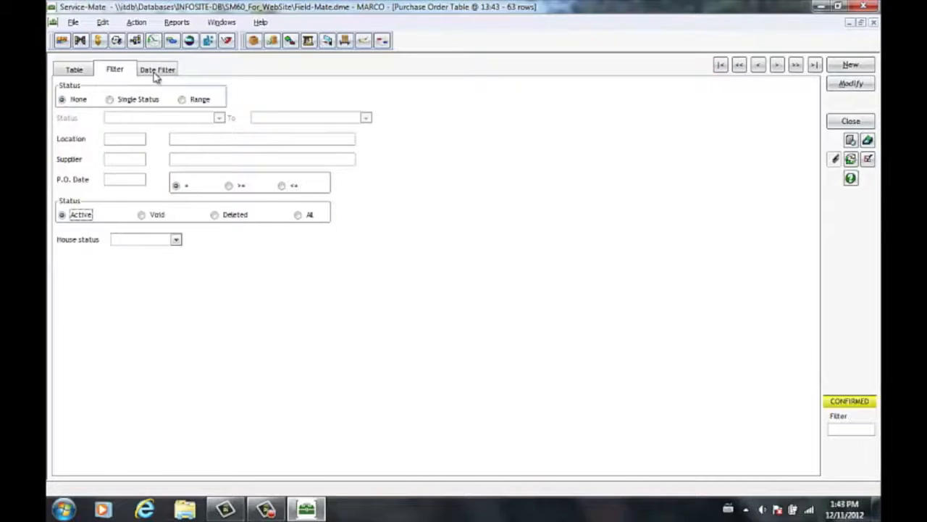
{"action": "left_click", "coordinate": [155, 74]}
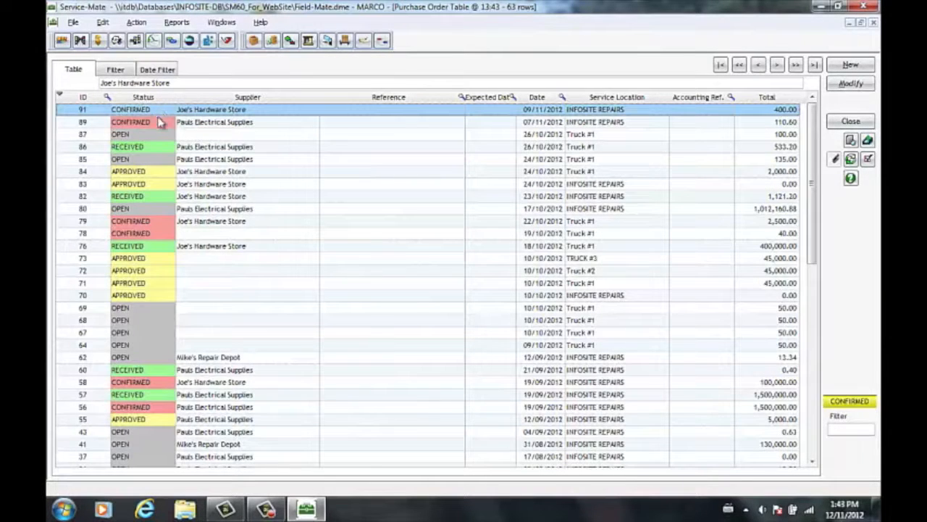
{"action": "scroll", "coordinate": [269, 248], "scroll_direction": "down", "scroll_amount": 5}
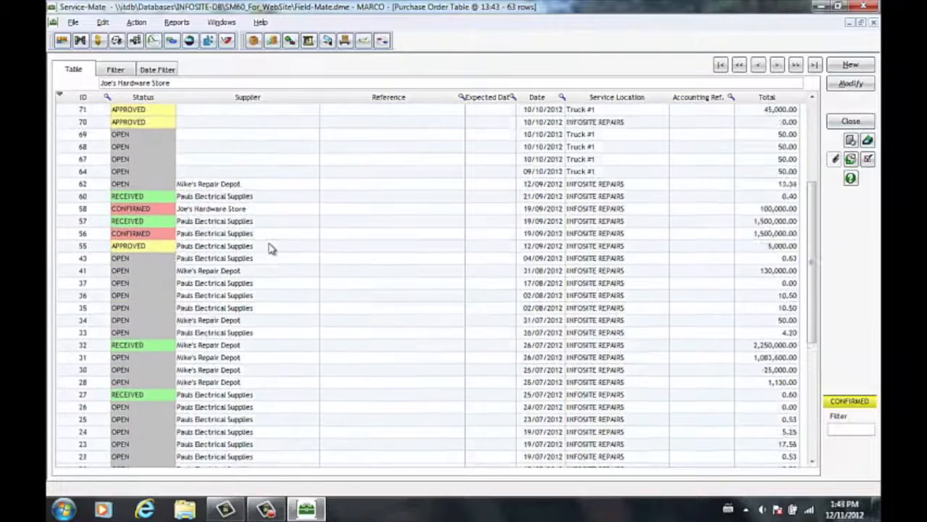
{"action": "scroll", "coordinate": [269, 248], "scroll_direction": "down", "scroll_amount": 1}
{"action": "scroll", "coordinate": [268, 248], "scroll_direction": "up", "scroll_amount": 6}
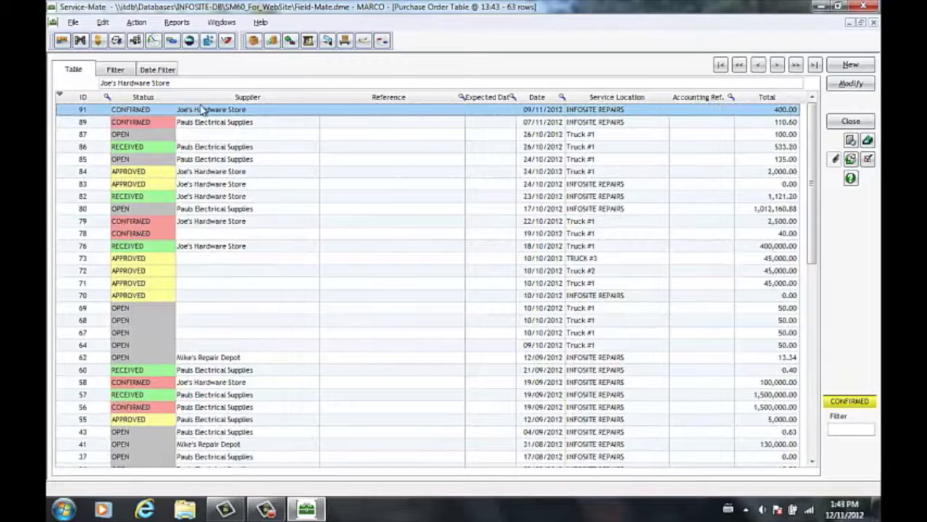
Step: In the open Truck #1 purchase order dated 26/10/2012, record a quantity of 1 as received today
{"action": "double_click", "coordinate": [172, 135]}
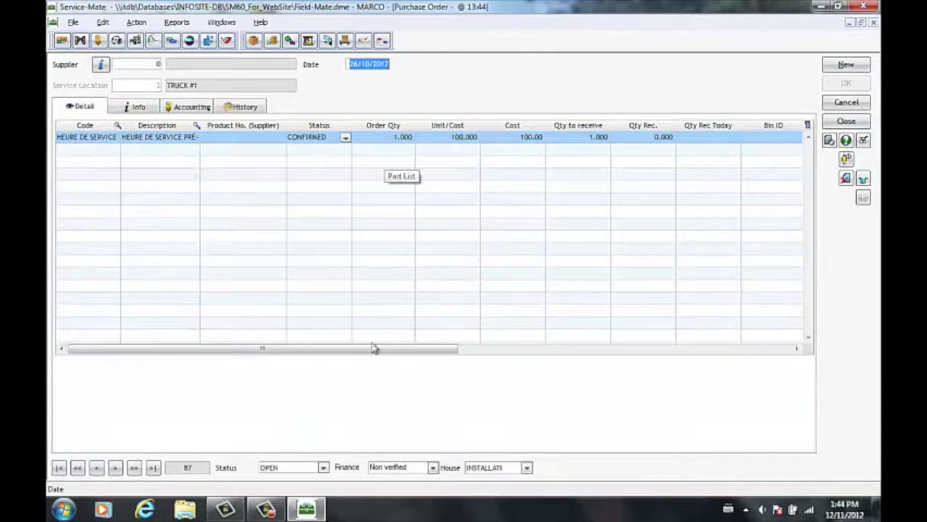
{"action": "left_click_drag", "start_coordinate": [374, 348], "coordinate": [496, 350]}
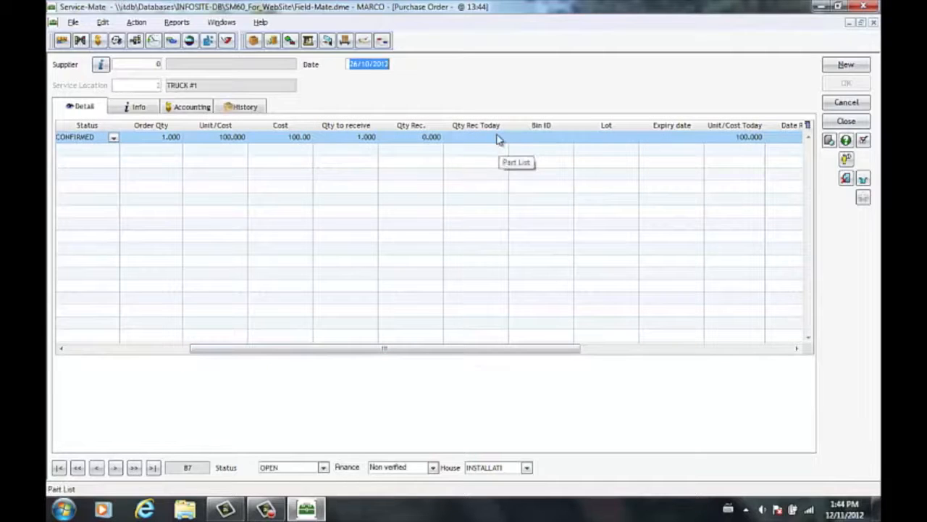
{"action": "left_click", "coordinate": [496, 138]}
{"action": "type", "text": "1"}
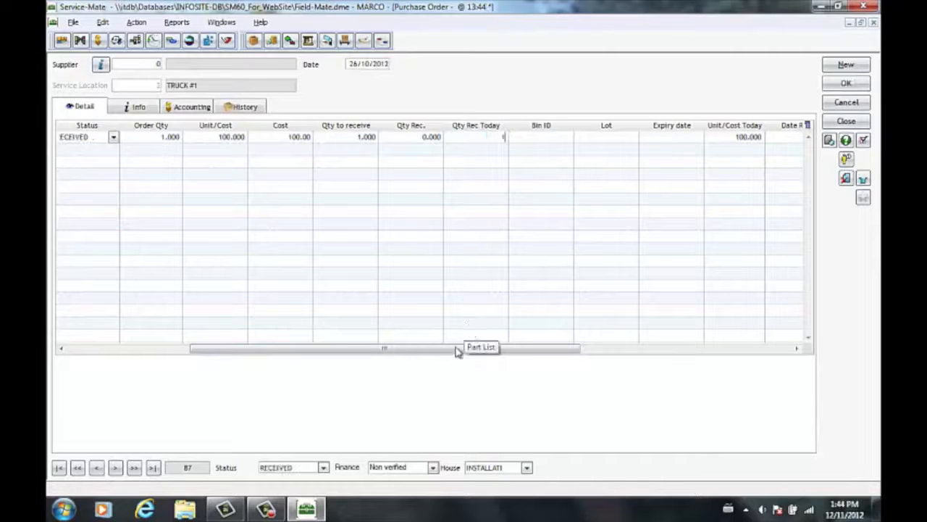
Step: Try to set the purchase order's overall status to COMPLETED
{"action": "left_click", "coordinate": [323, 467]}
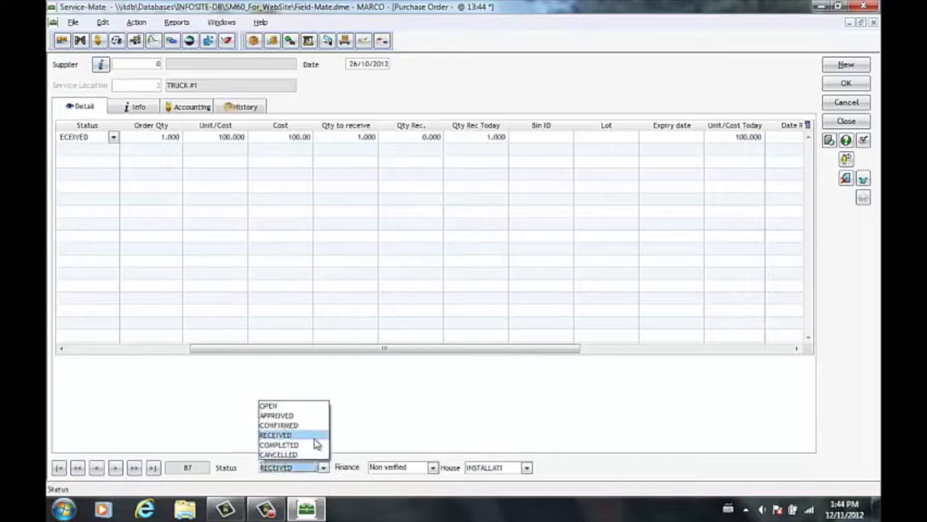
{"action": "left_click", "coordinate": [318, 443]}
{"action": "left_click", "coordinate": [580, 297]}
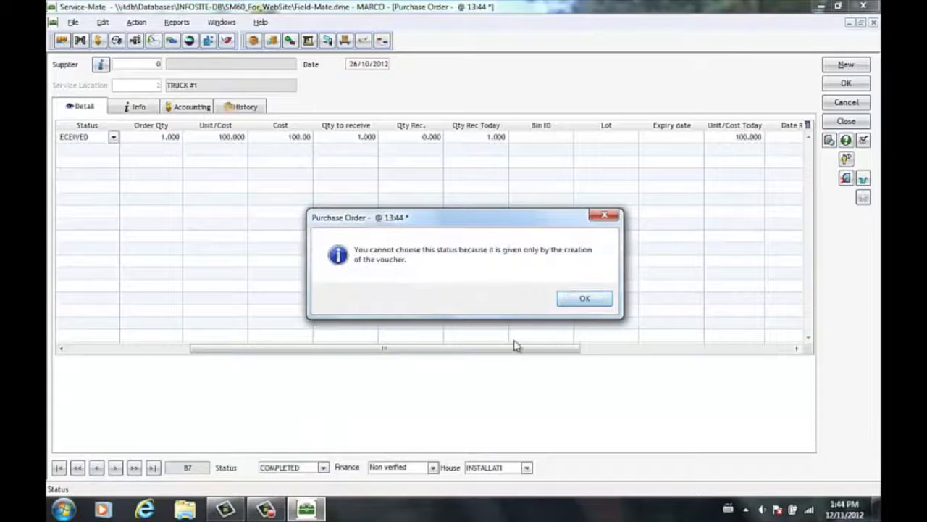
Step: Check the available finance status options for the purchase order, then return to the full-size purchase order table
{"action": "left_click", "coordinate": [398, 470]}
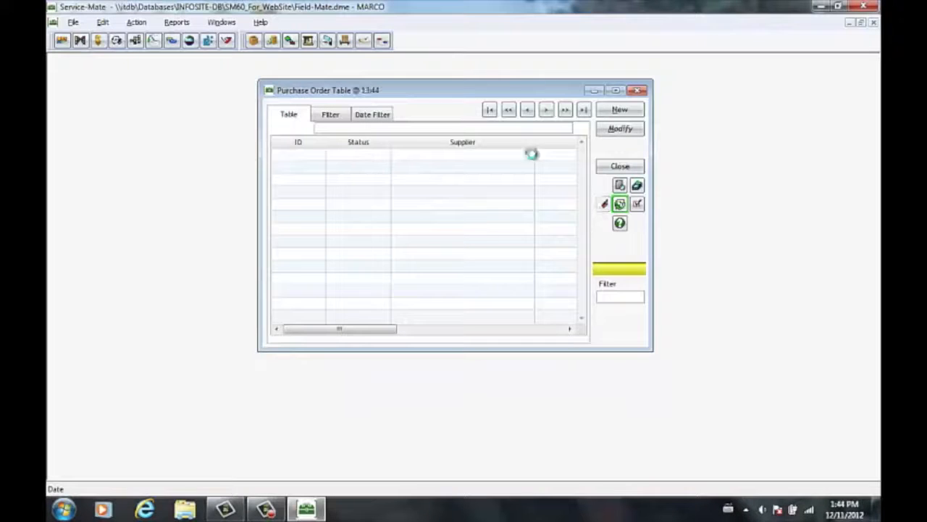
{"action": "left_click", "coordinate": [461, 254]}
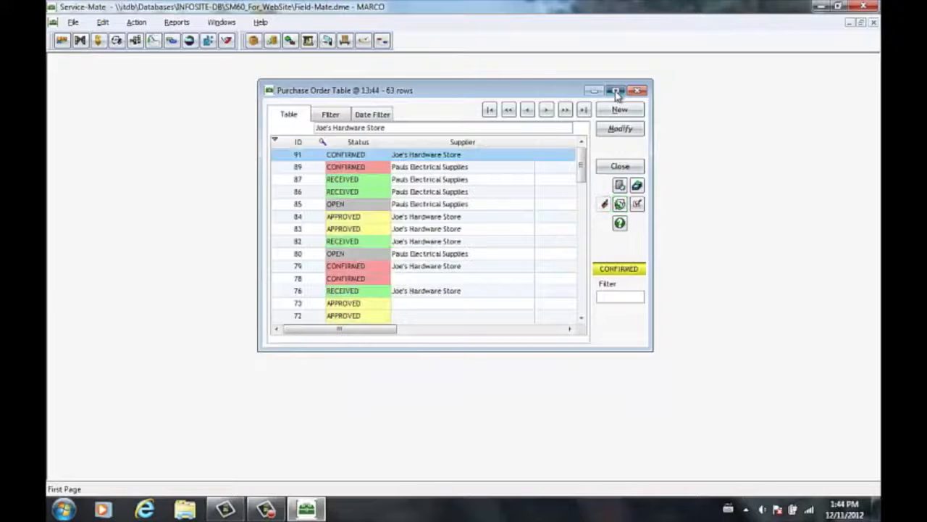
{"action": "left_click", "coordinate": [616, 91]}
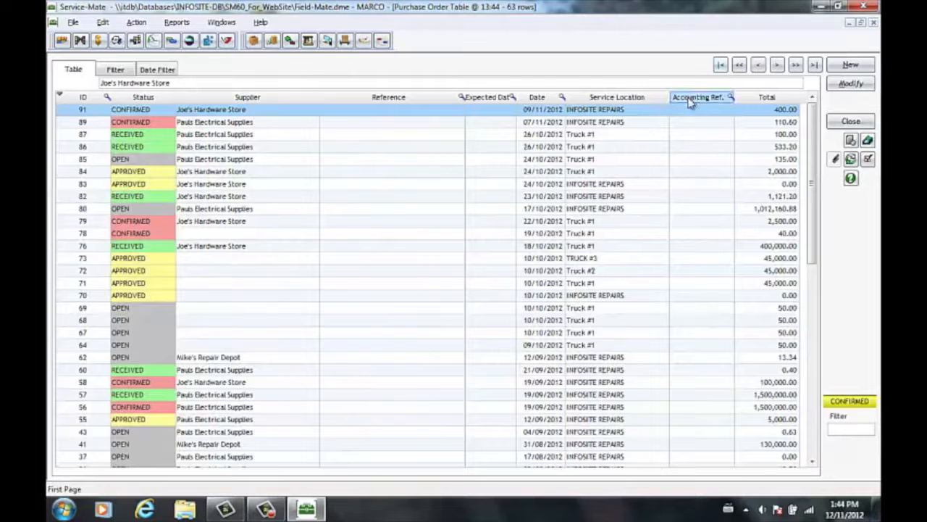
Step: Create a purchase order for Joe's Hardware Store with 10 each of 200 AMP BOX, 2333 and MAST, setting MAST's unit cost to 10
{"action": "left_click", "coordinate": [853, 66]}
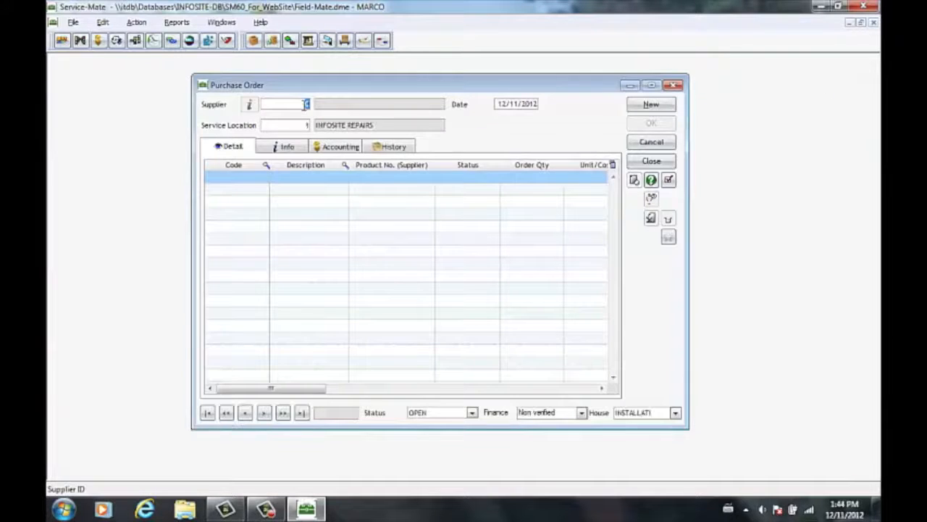
{"action": "left_click", "coordinate": [306, 105]}
{"action": "double_click", "coordinate": [279, 155]}
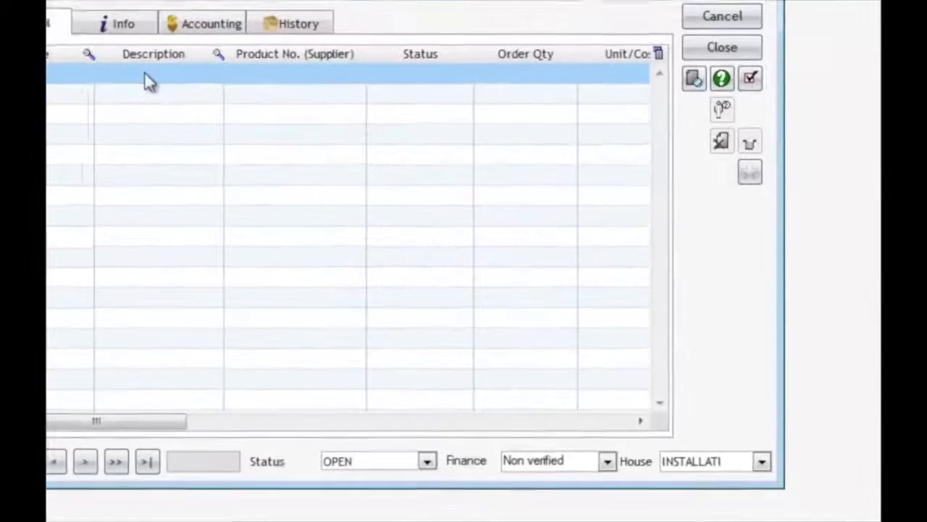
{"action": "double_click", "coordinate": [288, 177]}
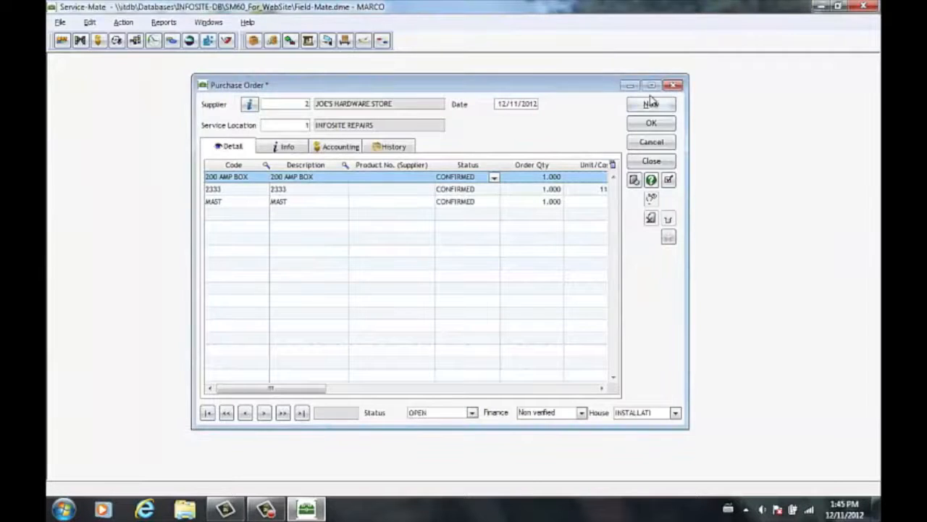
{"action": "left_click", "coordinate": [654, 86]}
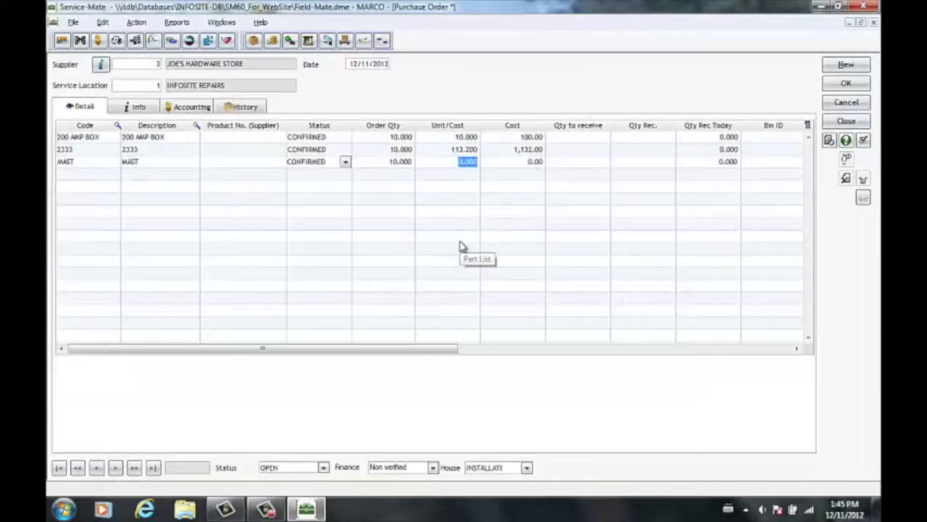
{"action": "type", "text": "10"}
{"action": "left_click", "coordinate": [460, 246]}
Step: Review the new purchase order's work order, reference, note and date fields, its accounting details and its history
{"action": "left_click", "coordinate": [142, 108]}
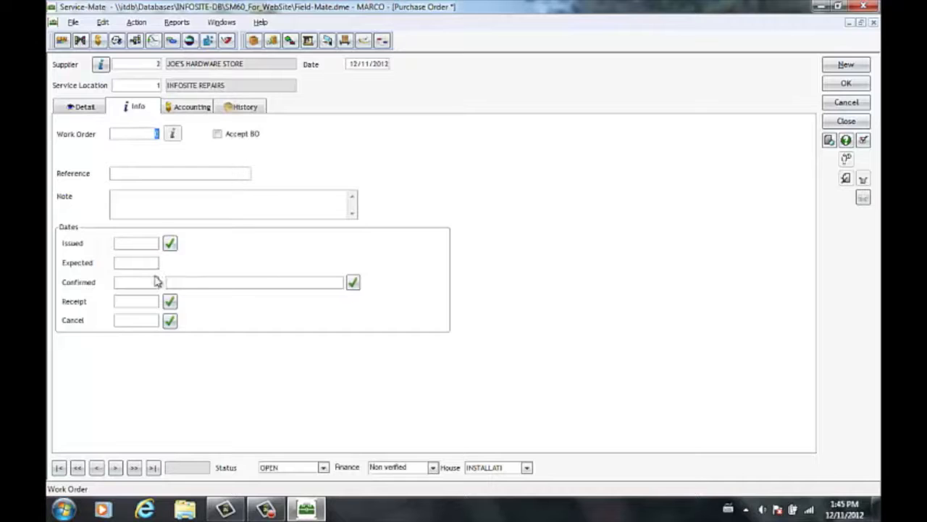
{"action": "left_click", "coordinate": [142, 197]}
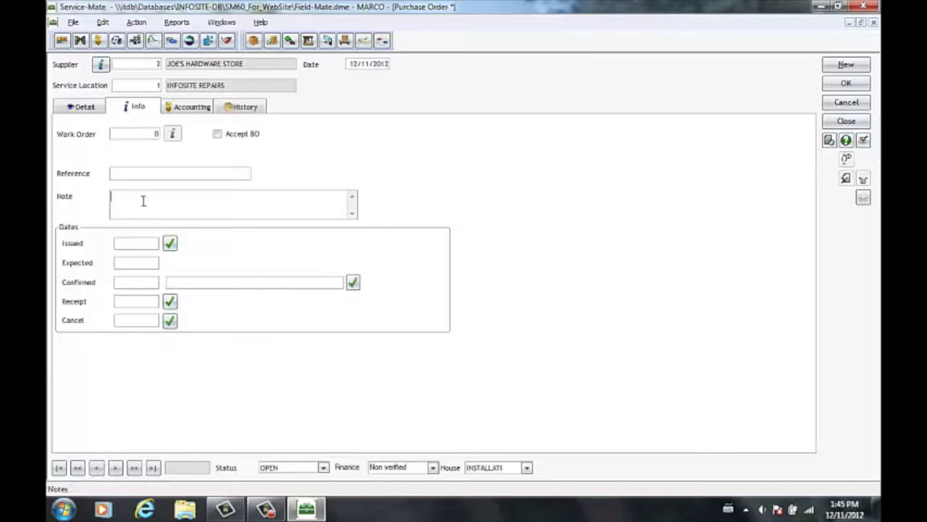
{"action": "left_click", "coordinate": [147, 175]}
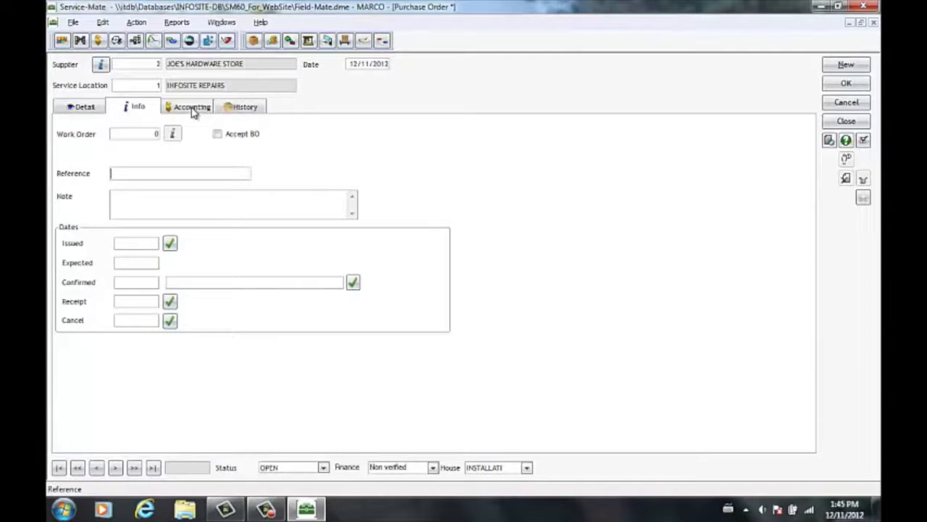
{"action": "left_click", "coordinate": [194, 108]}
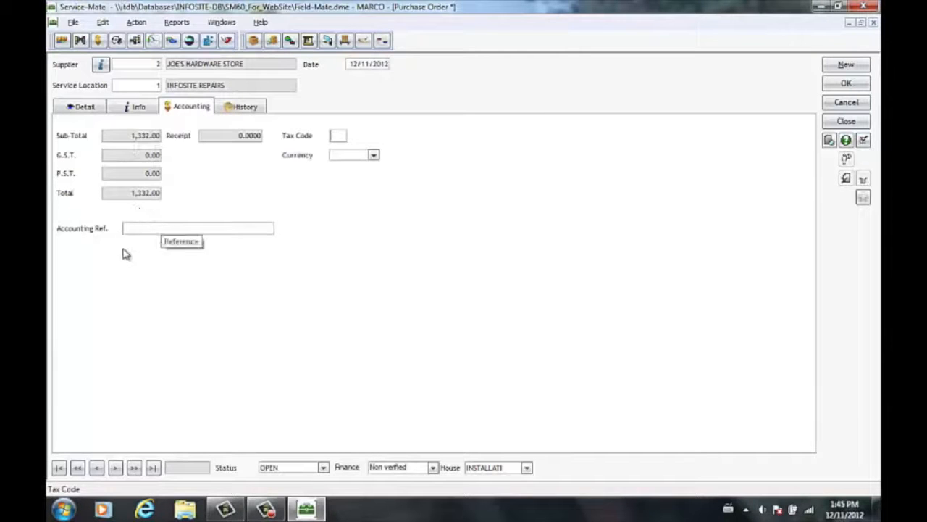
{"action": "left_click", "coordinate": [233, 110]}
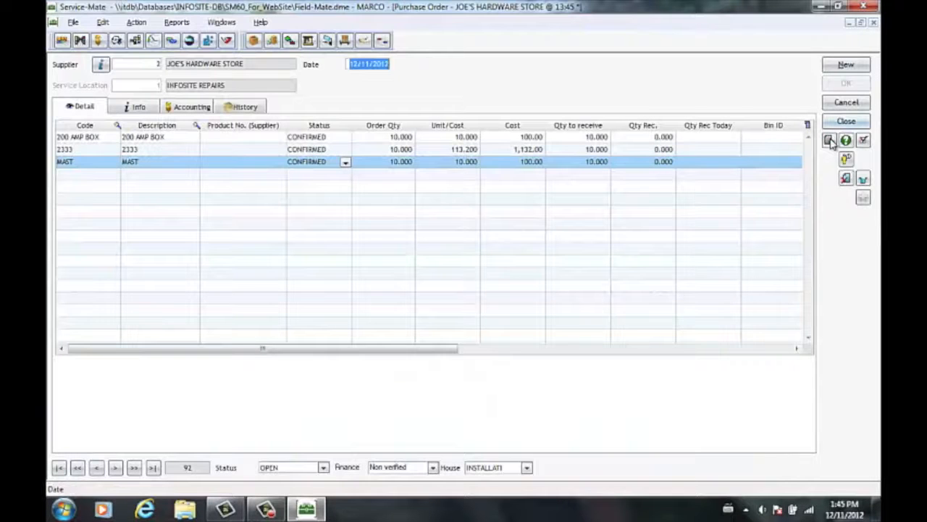
Step: Preview the printable form of the Joe's Hardware Store purchase order, look through it and return to the inventory menu
{"action": "left_click", "coordinate": [830, 141]}
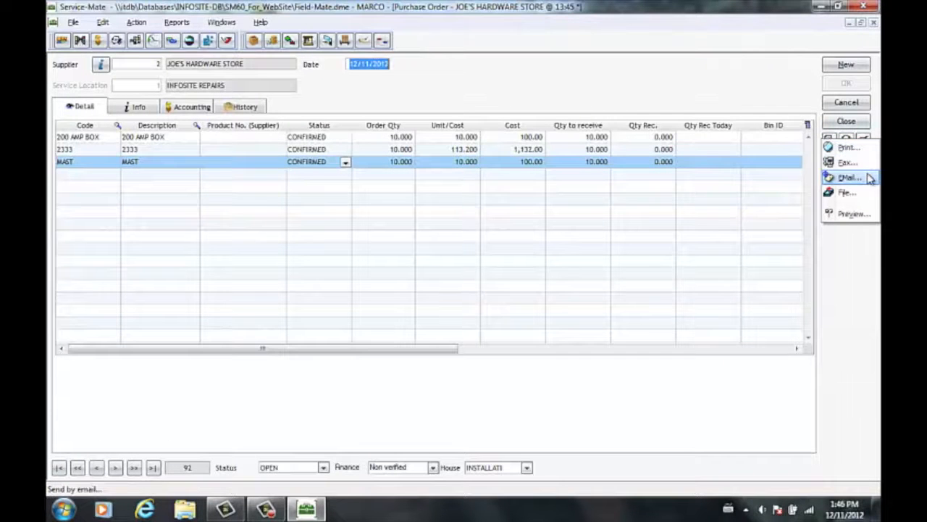
{"action": "left_click", "coordinate": [851, 214]}
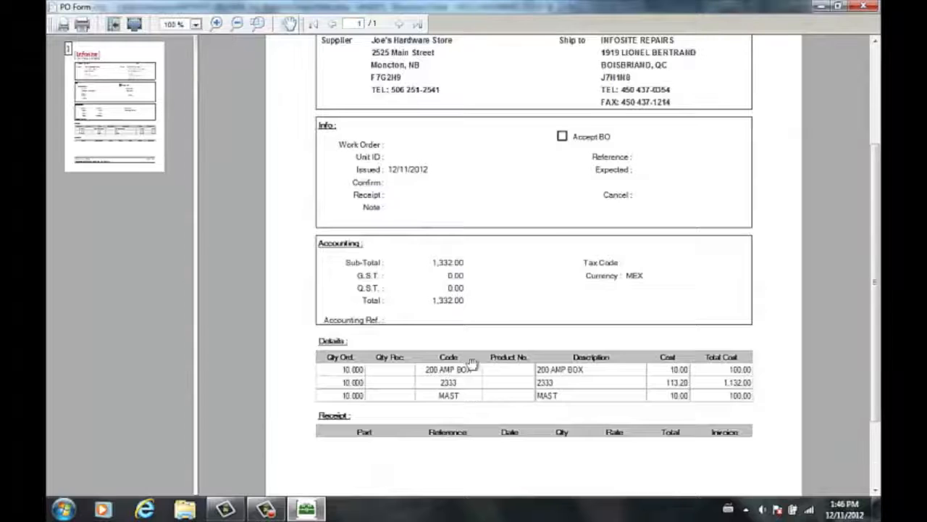
{"action": "scroll", "coordinate": [463, 268], "scroll_direction": "down", "scroll_amount": 3}
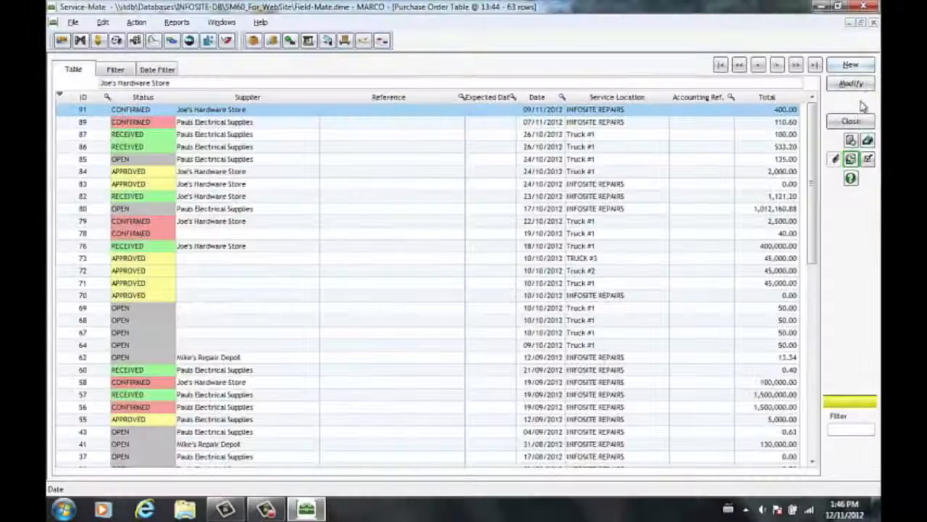
{"action": "left_click", "coordinate": [852, 122]}
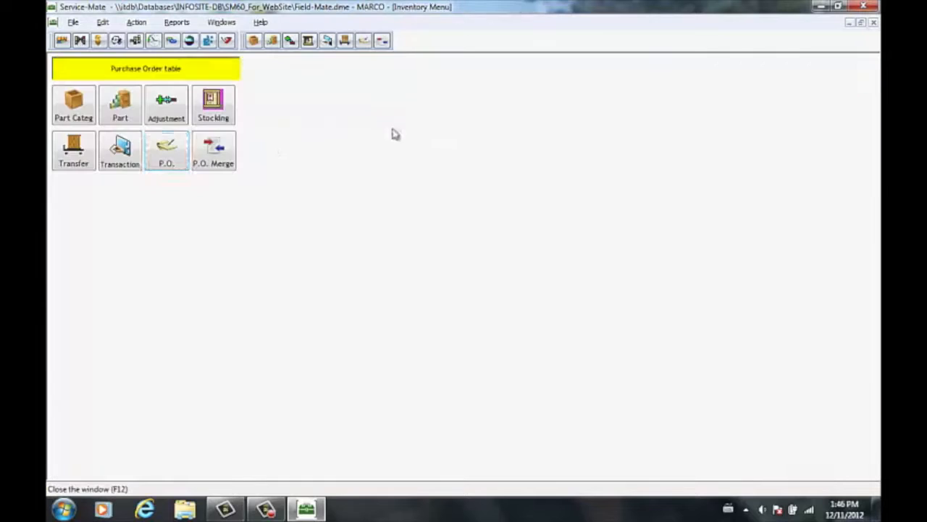
Step: Merge the open Pauls Electrical Supplies purchase orders dated 17/08/2012 and 02/08/2012 (first listed), and open the merged order
{"action": "left_click", "coordinate": [228, 152]}
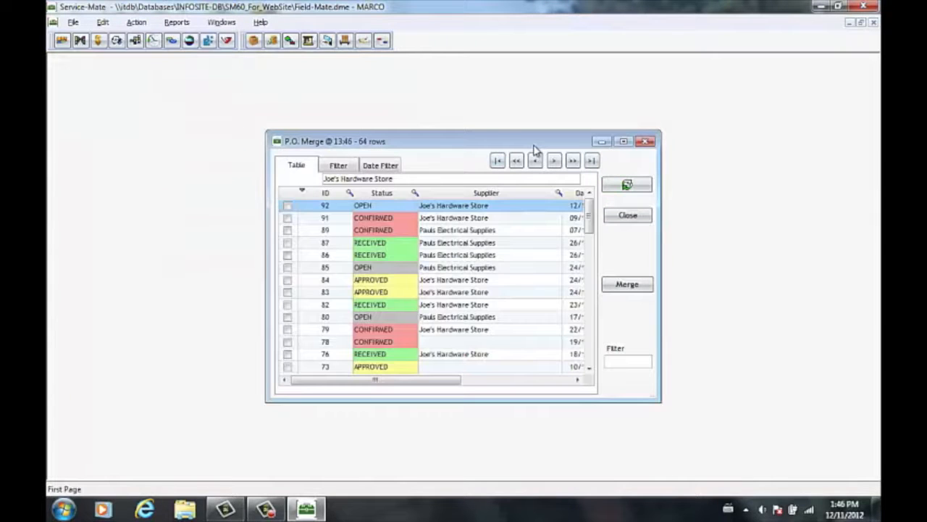
{"action": "left_click", "coordinate": [623, 141]}
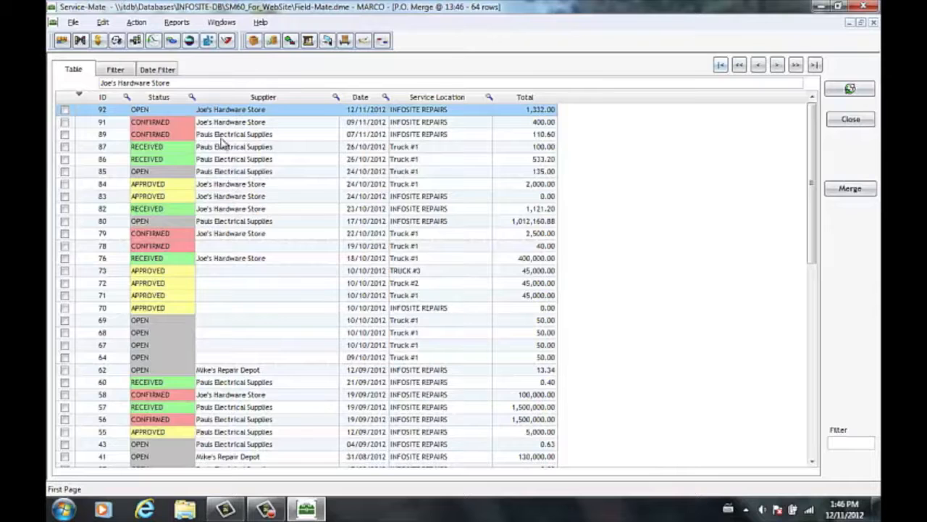
{"action": "scroll", "coordinate": [231, 187], "scroll_direction": "down", "scroll_amount": 1}
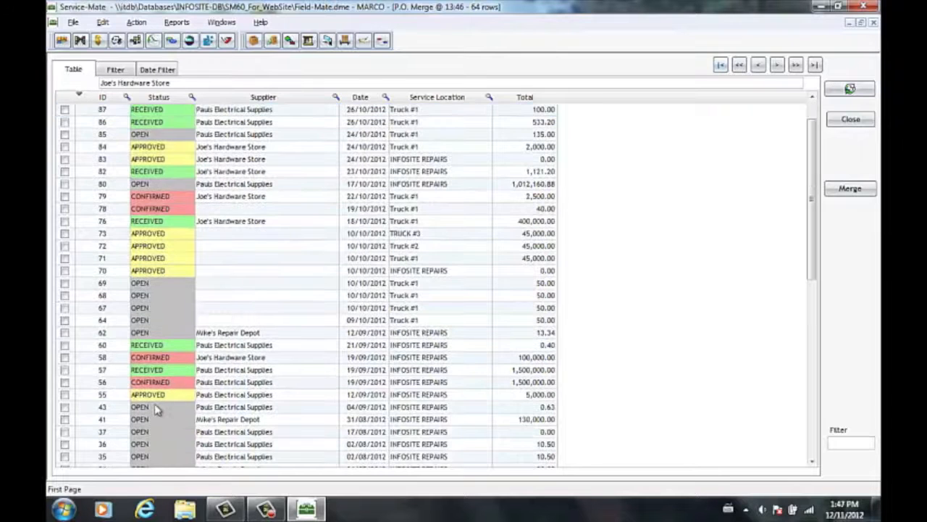
{"action": "left_click", "coordinate": [64, 432]}
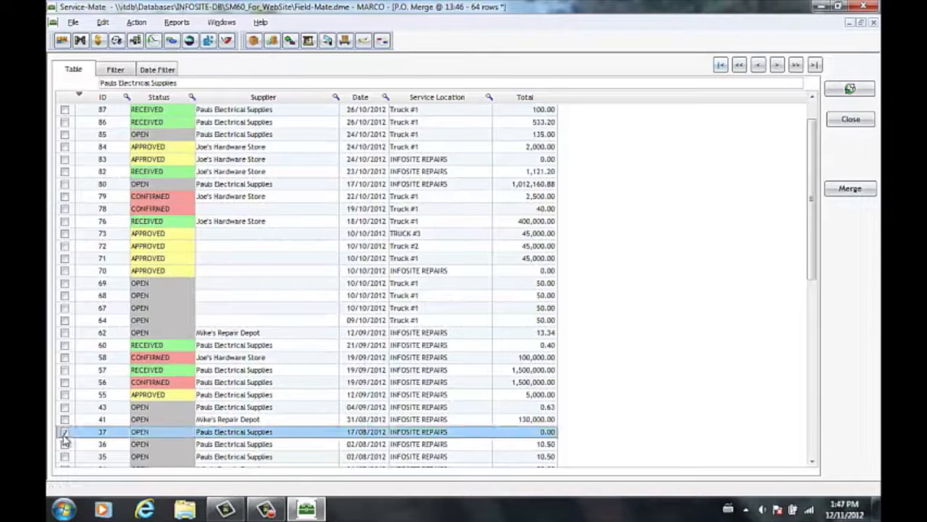
{"action": "left_click", "coordinate": [65, 445]}
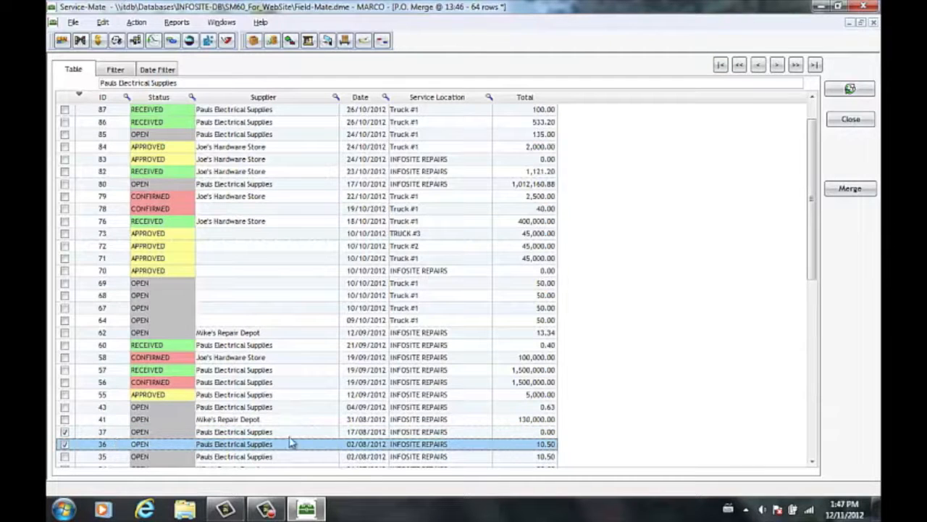
{"action": "left_click", "coordinate": [864, 193]}
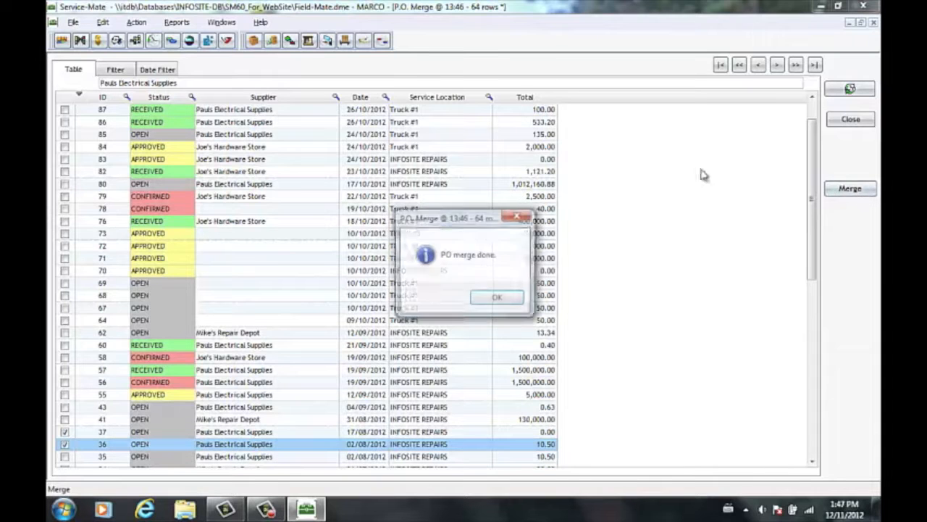
{"action": "left_click", "coordinate": [497, 297]}
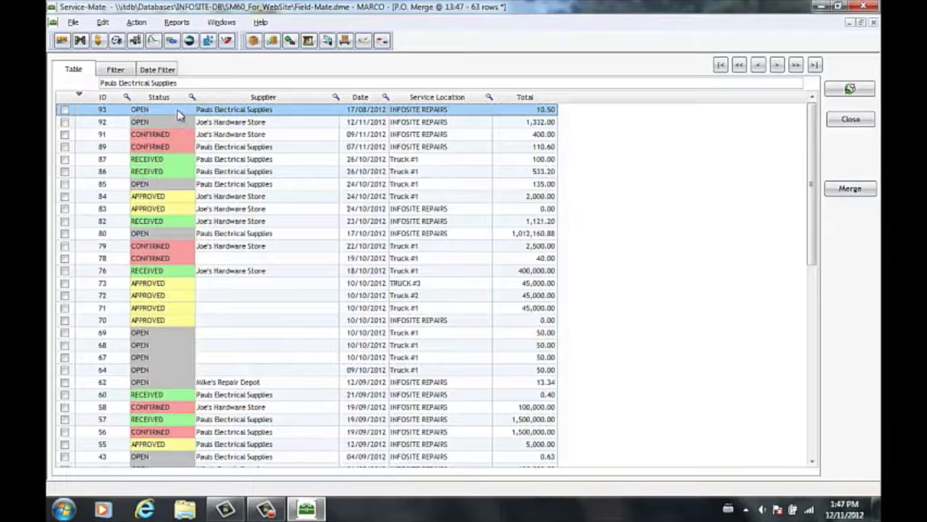
{"action": "double_click", "coordinate": [230, 110]}
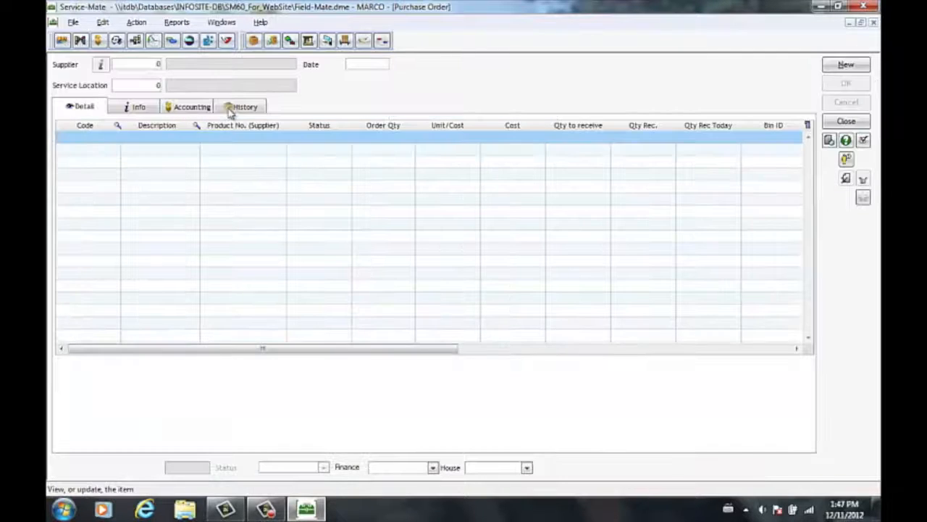